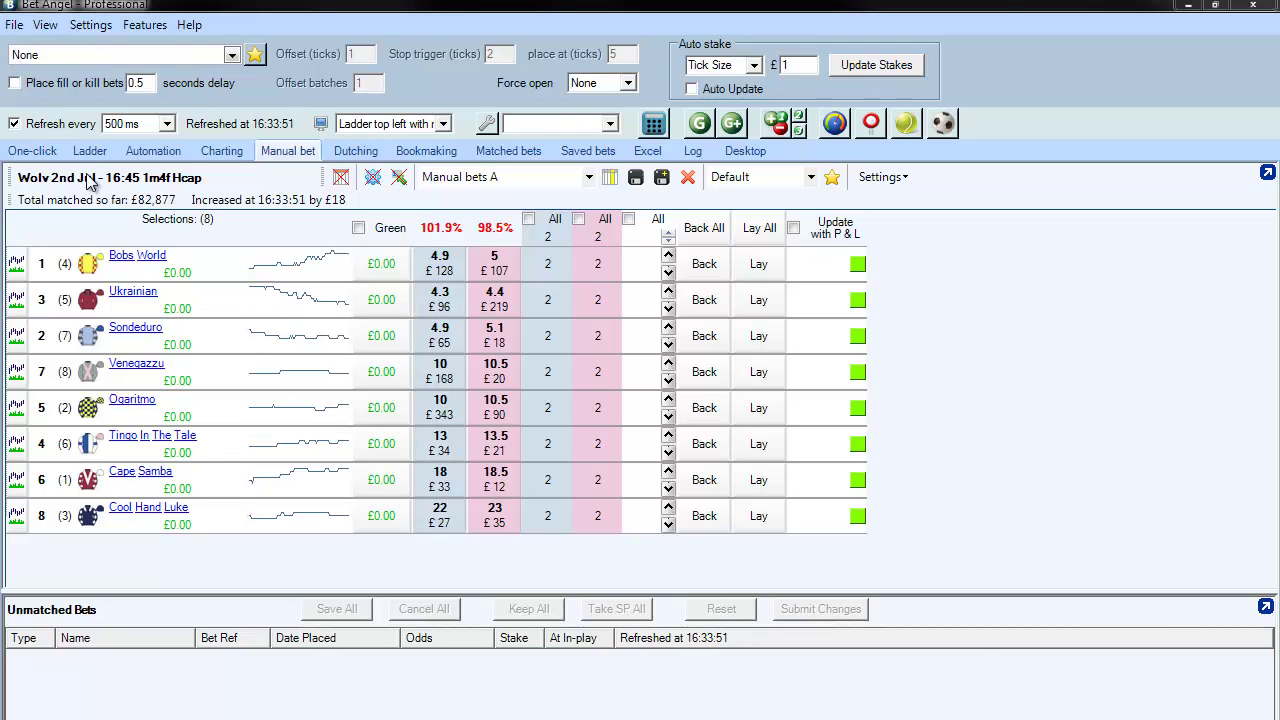
Switch to the One-click view and hide its grid column headers
click(55, 155)
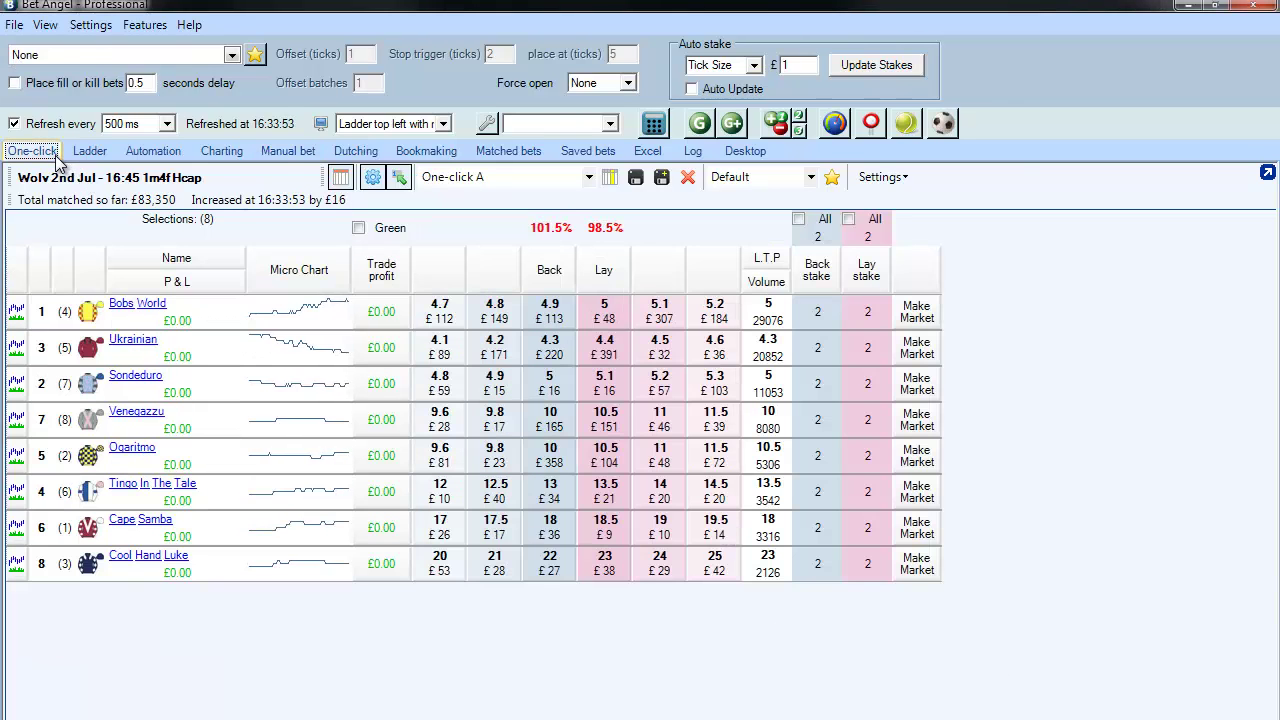
click(340, 177)
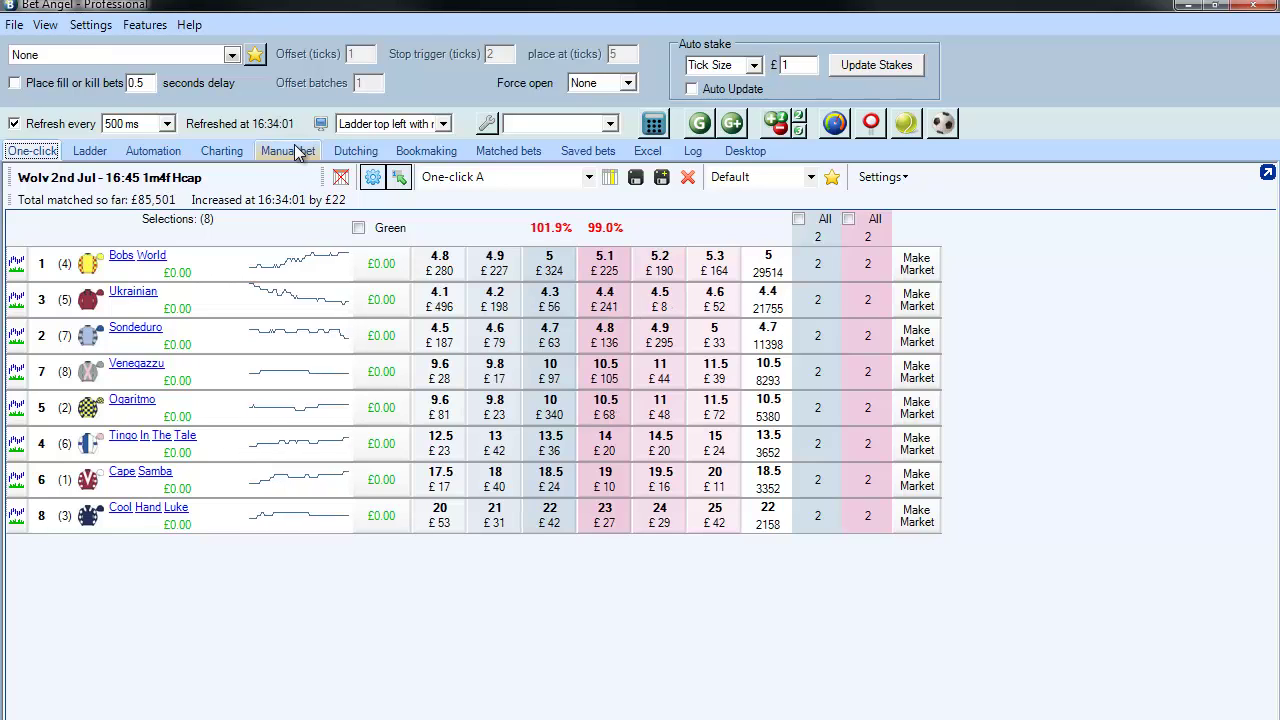
Back on Manual bet, toggle the column headers until they stay visible, then move Back ahead of Lay
click(294, 148)
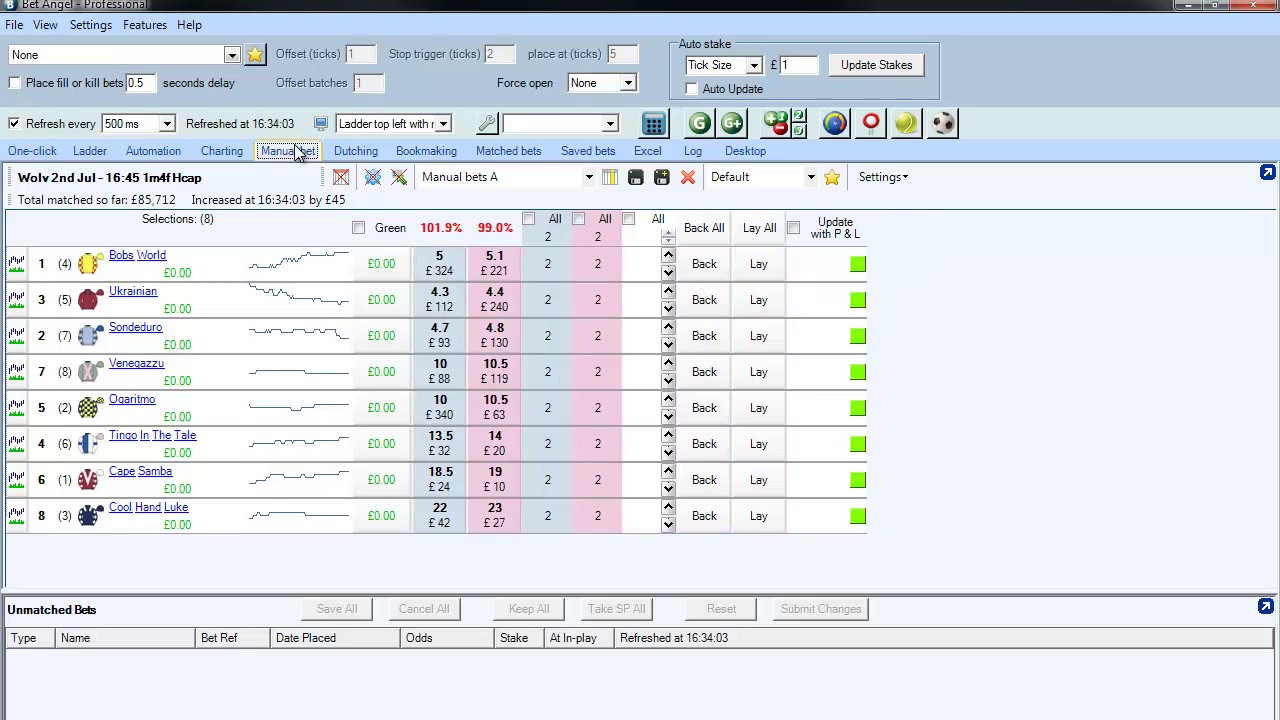
click(341, 178)
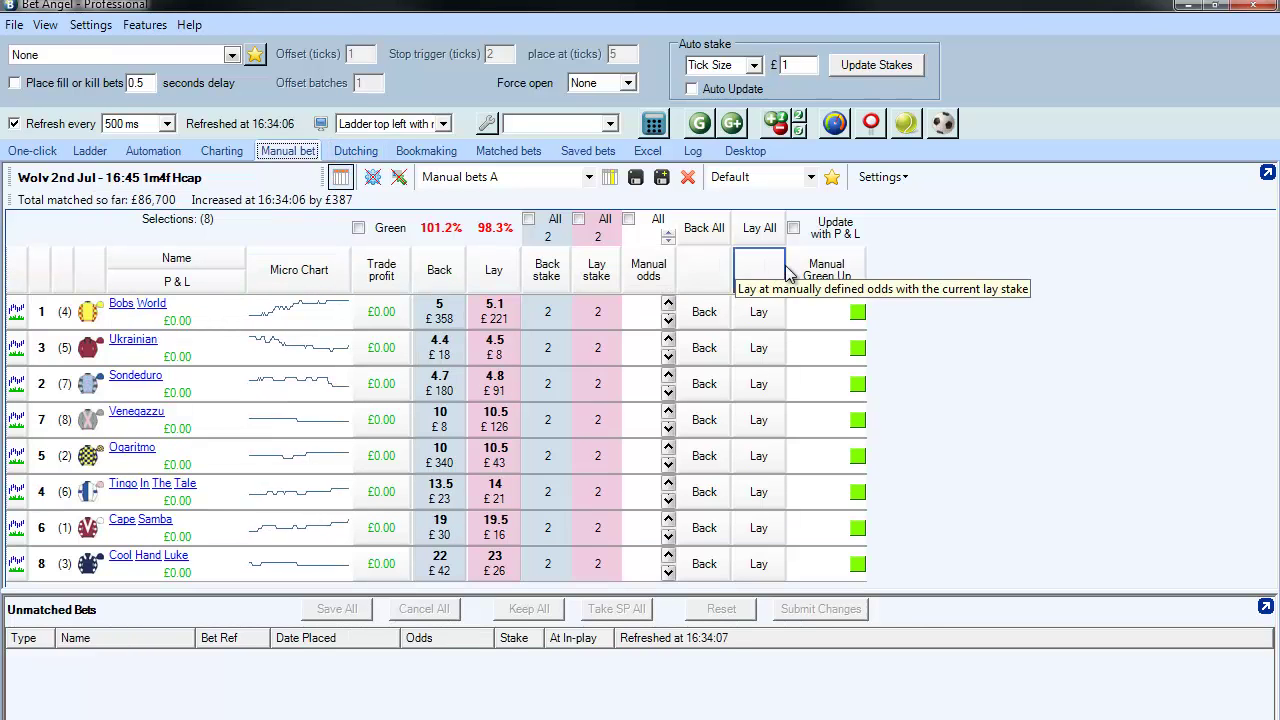
click(340, 178)
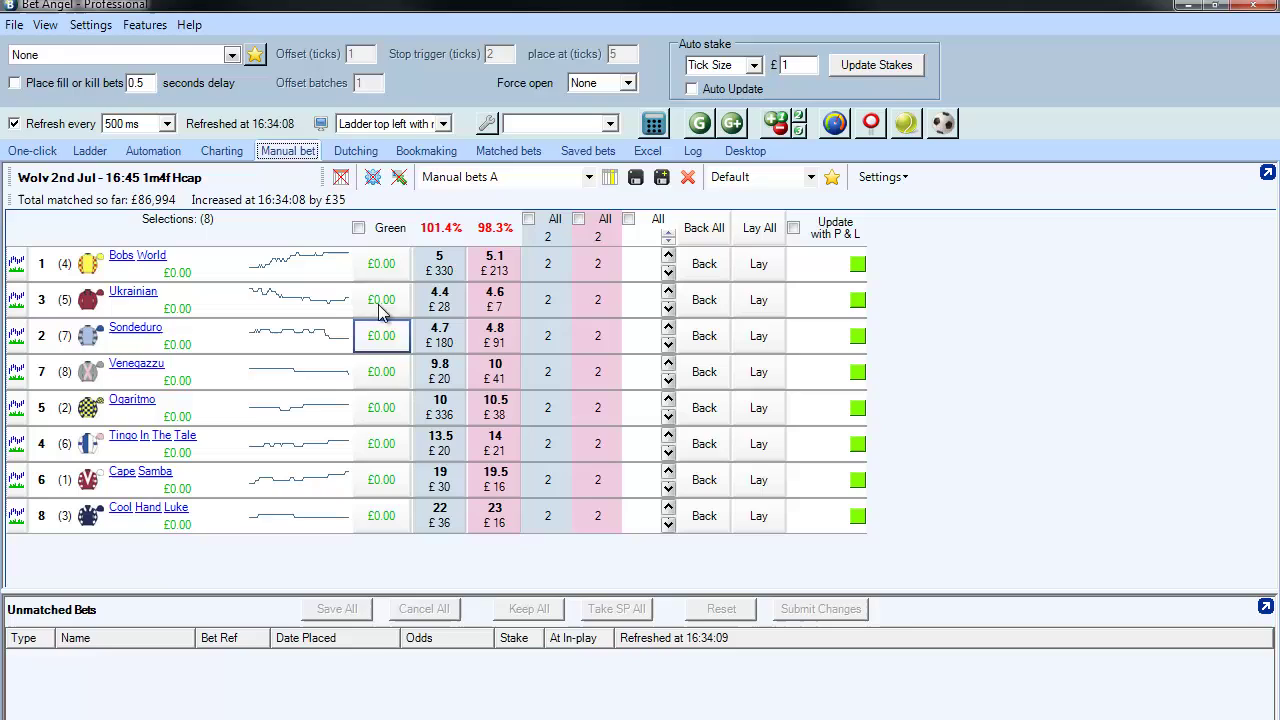
click(341, 178)
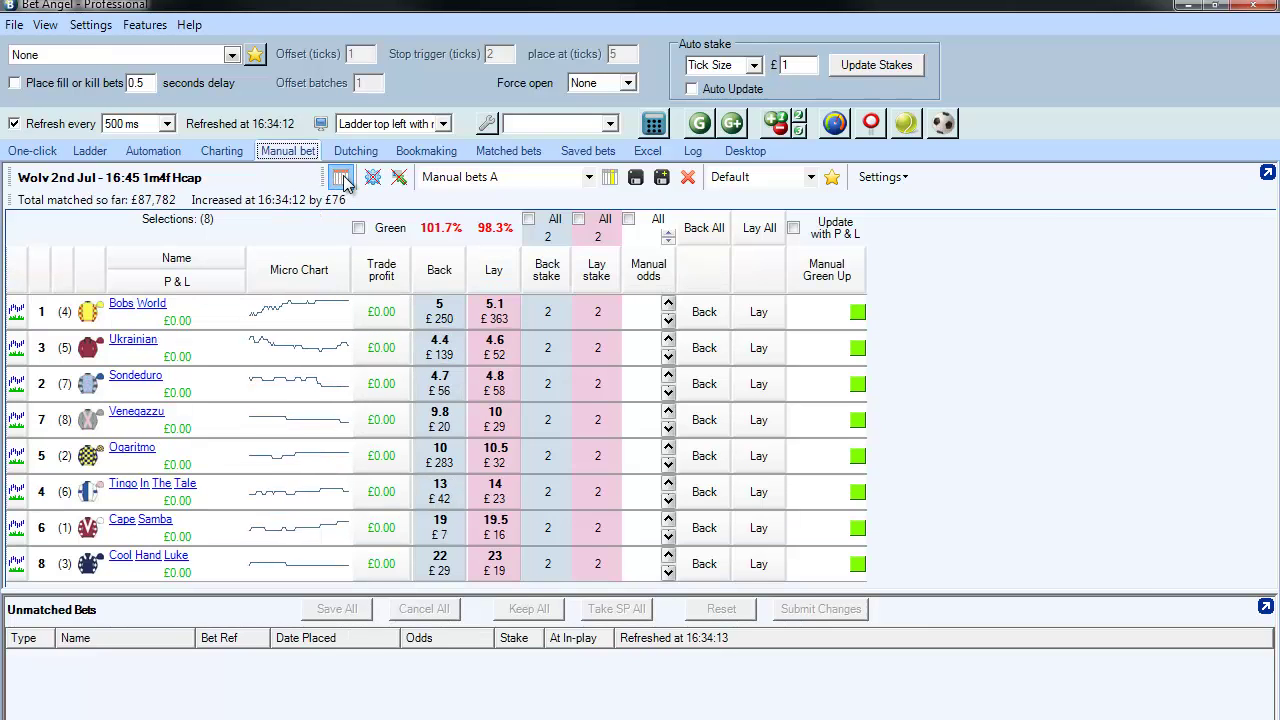
click(342, 178)
click(342, 178)
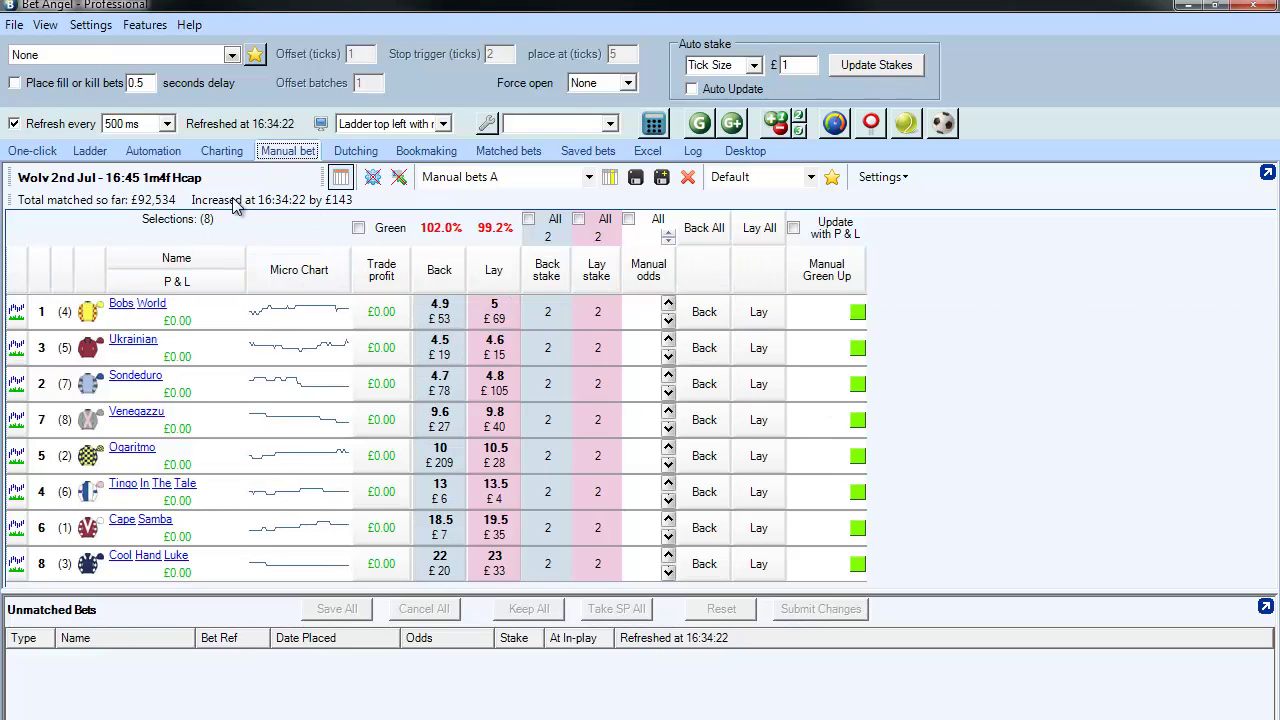
drag(481, 275, 525, 274)
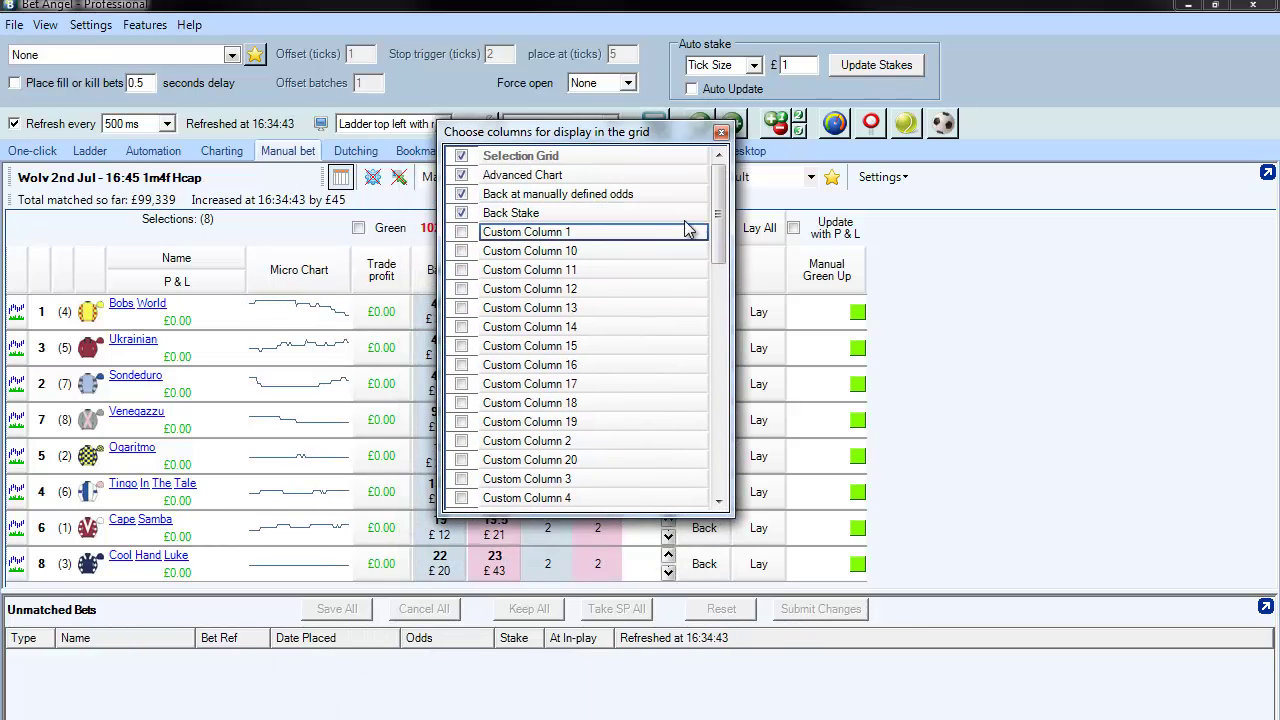
drag(723, 220, 713, 250)
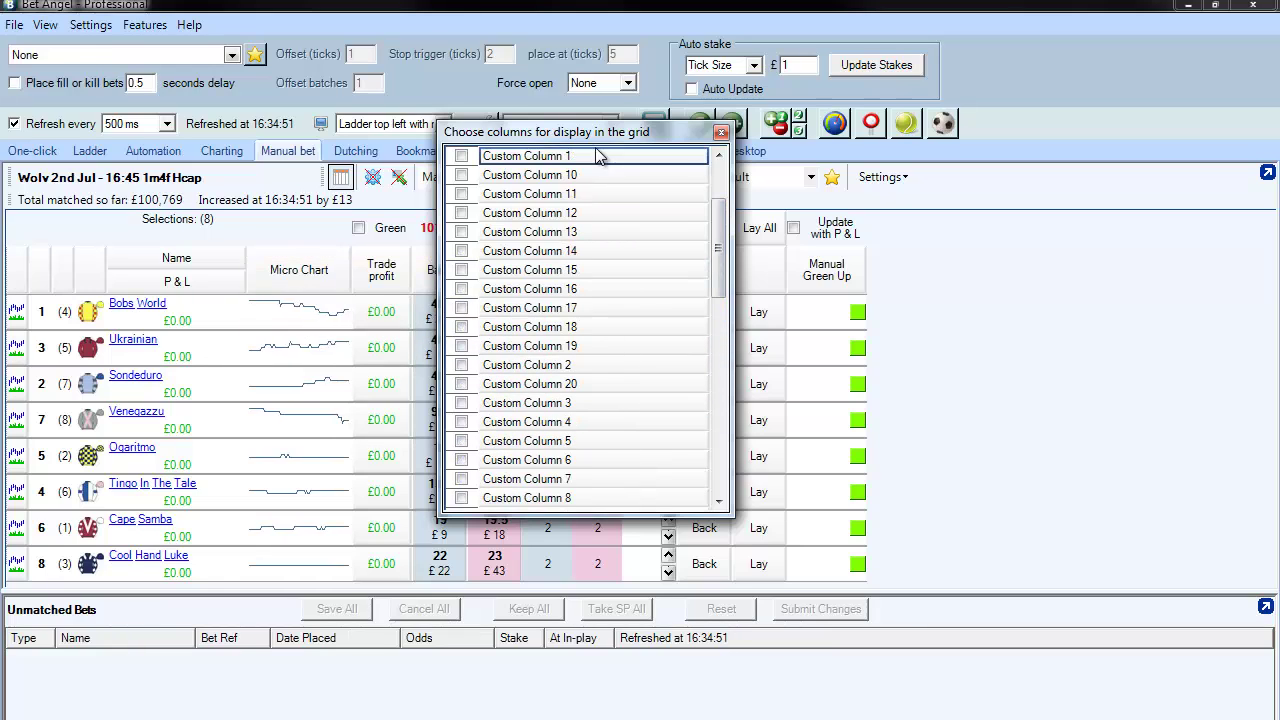
click(588, 384)
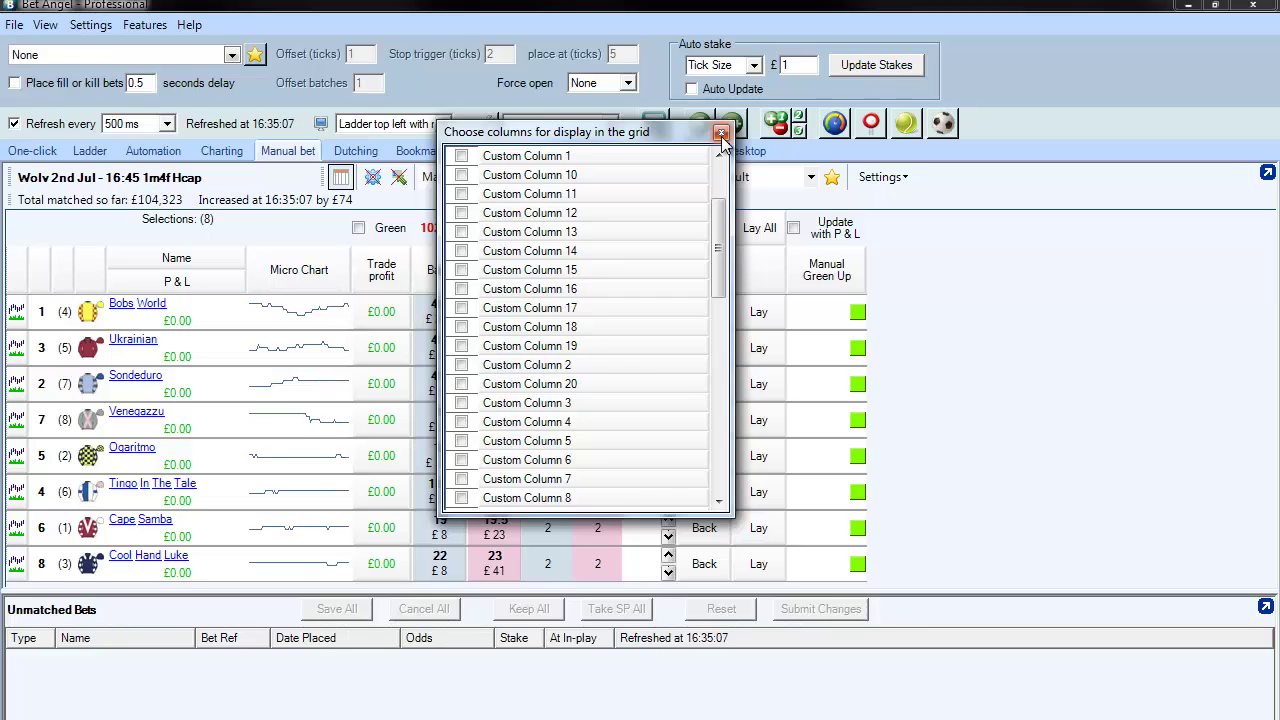
drag(720, 250, 722, 177)
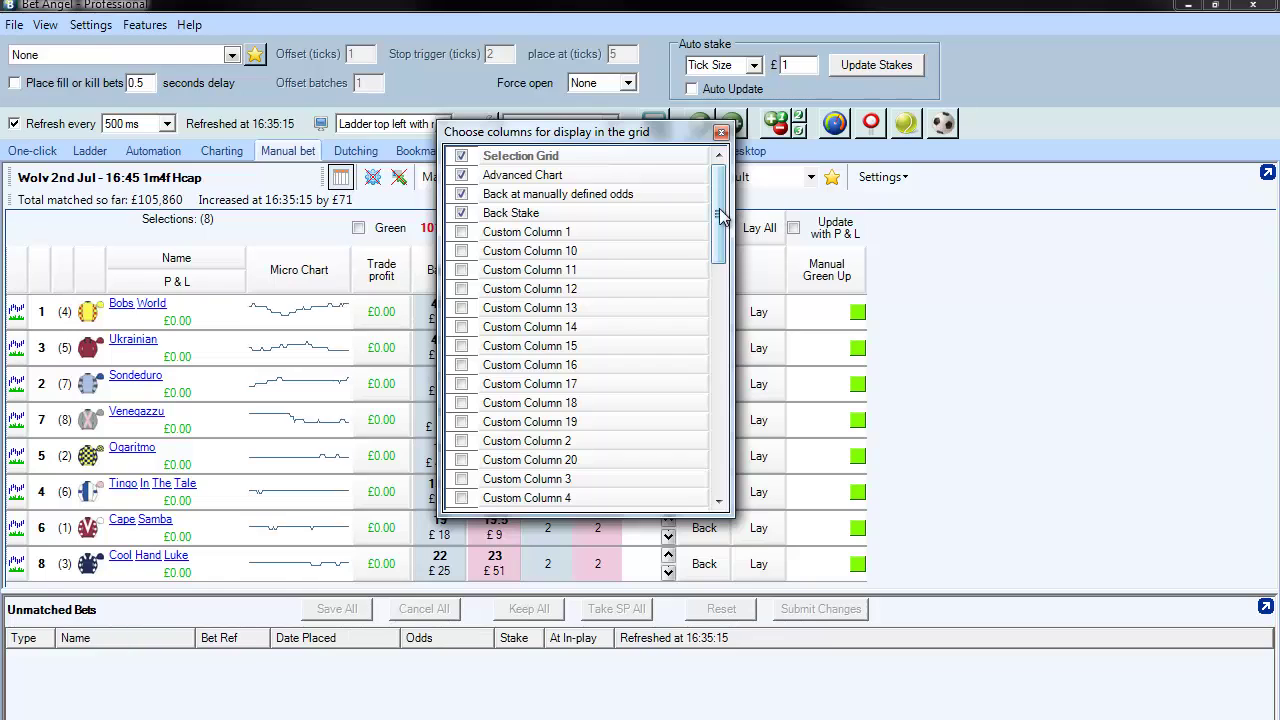
drag(722, 217, 707, 191)
click(707, 174)
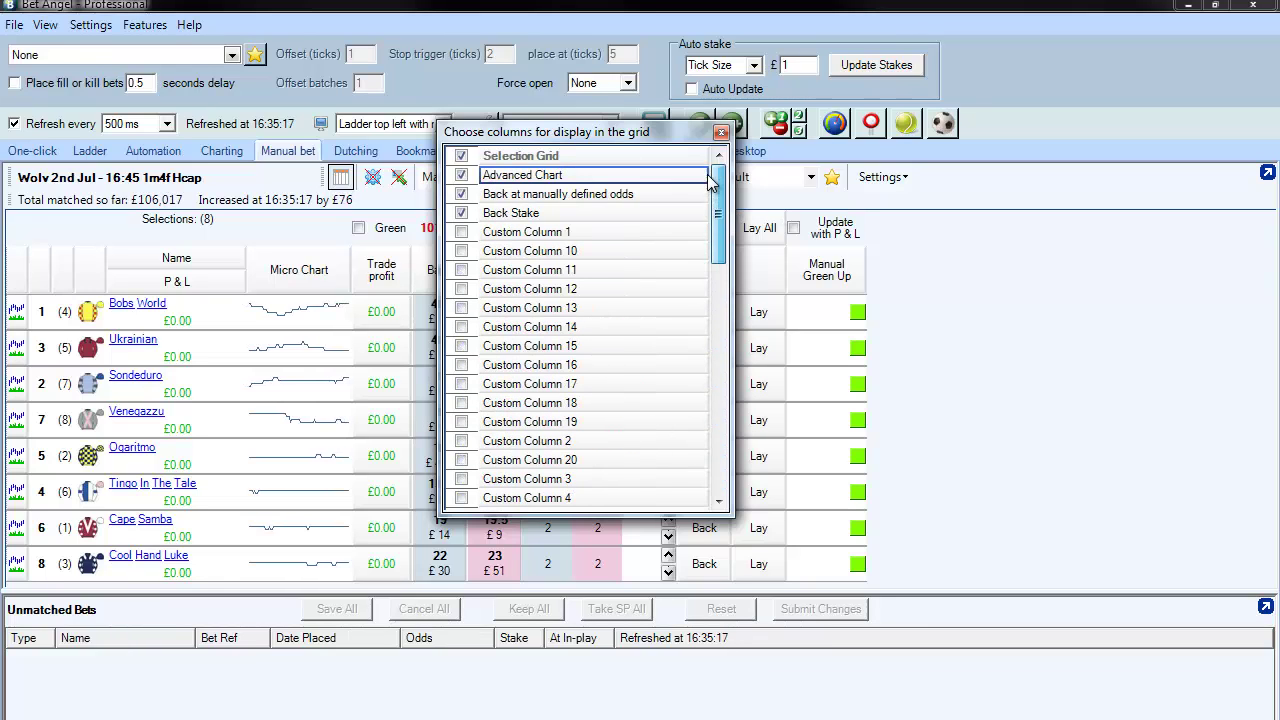
click(461, 174)
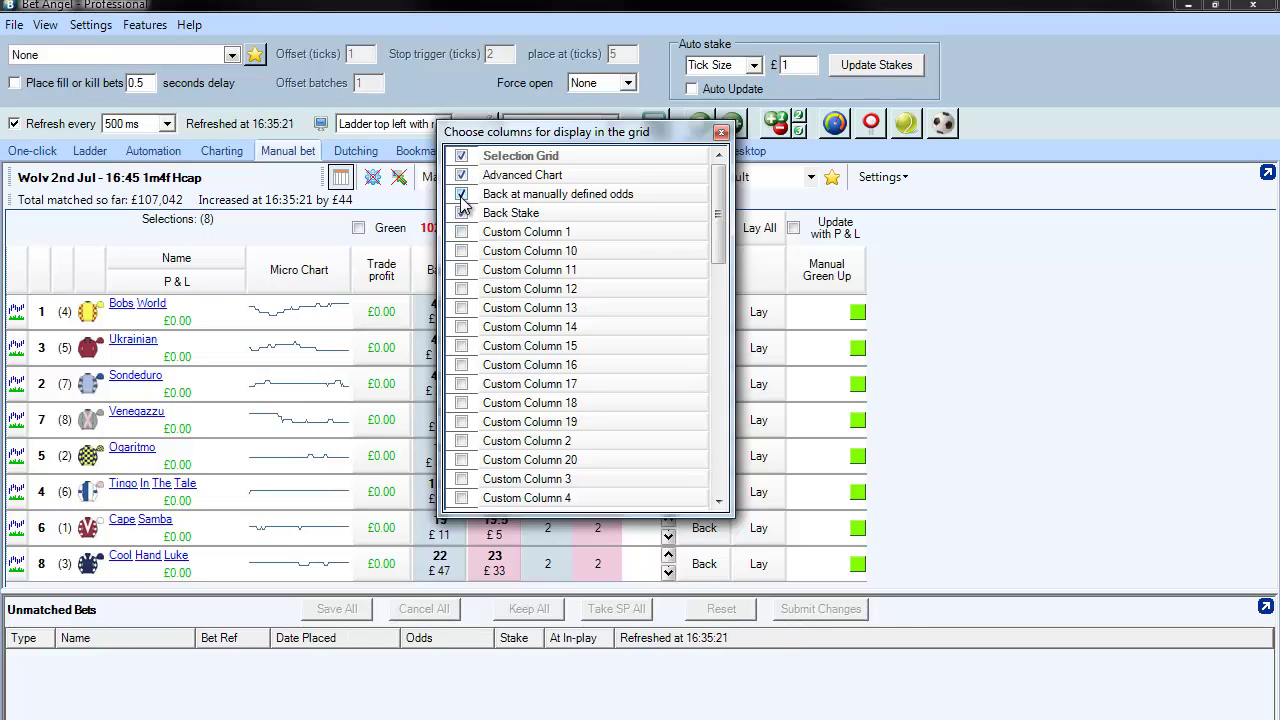
scroll(585, 330, down, 7)
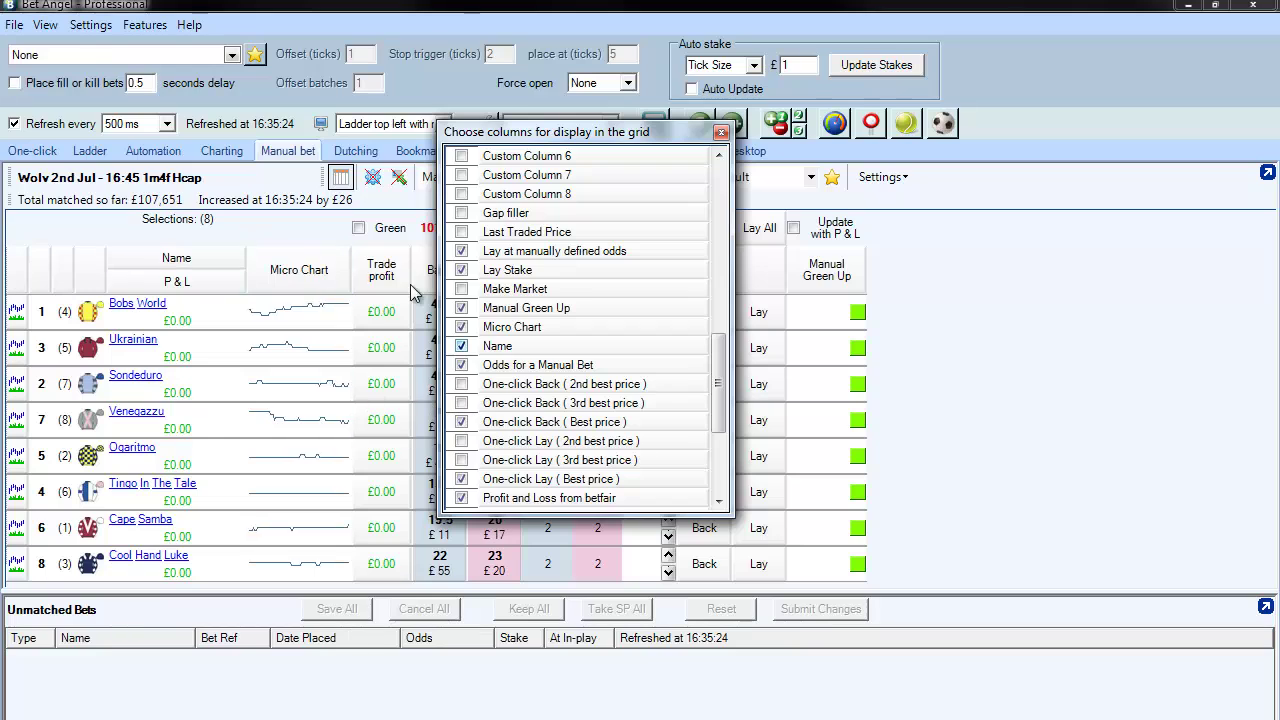
click(722, 135)
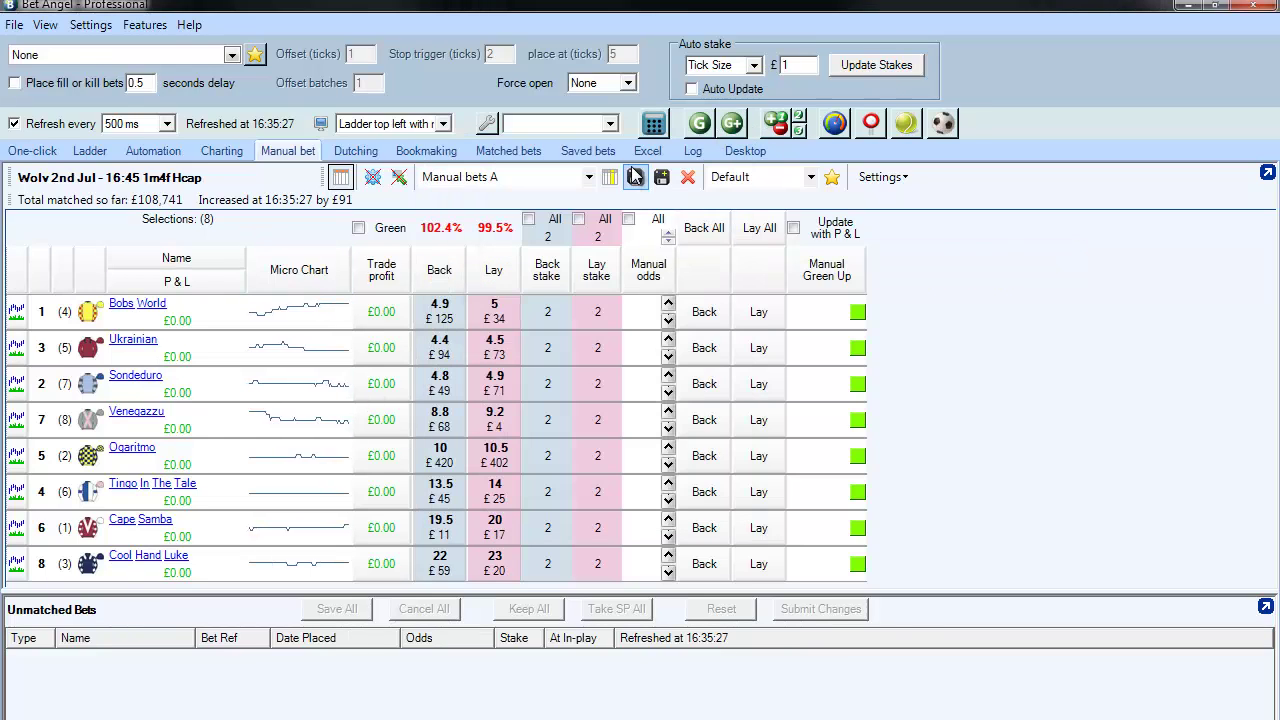
click(340, 177)
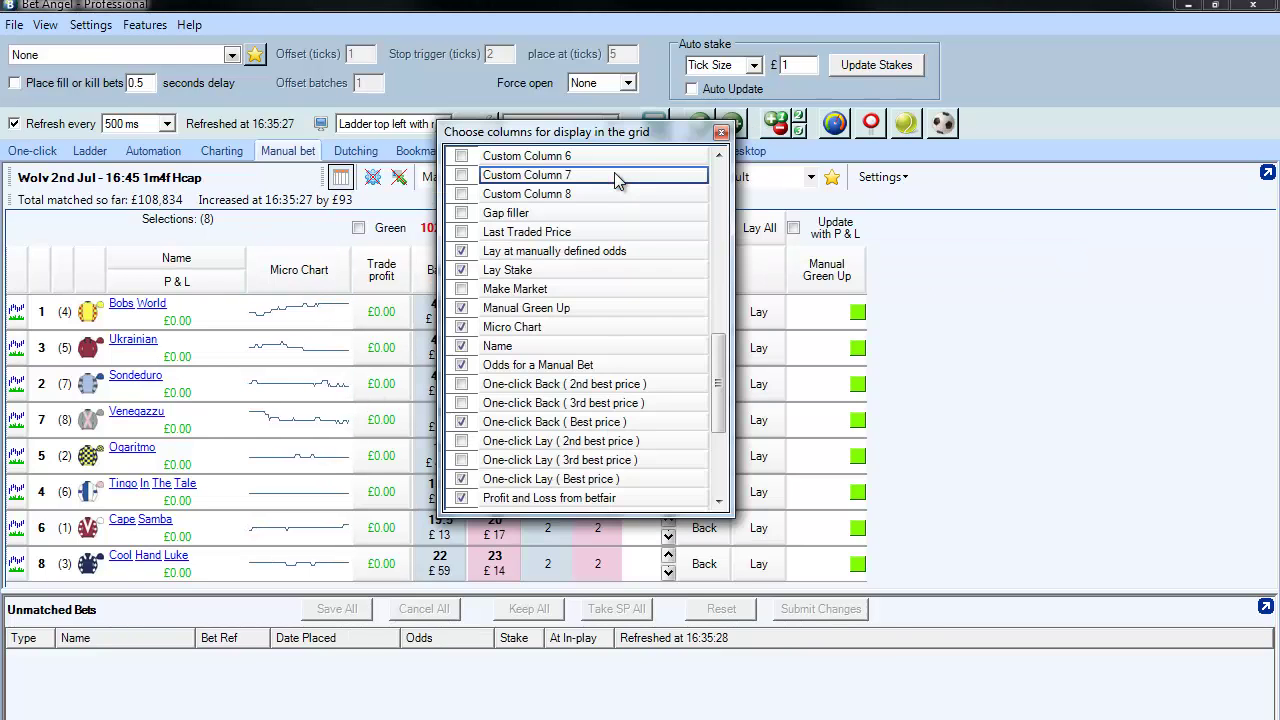
click(722, 133)
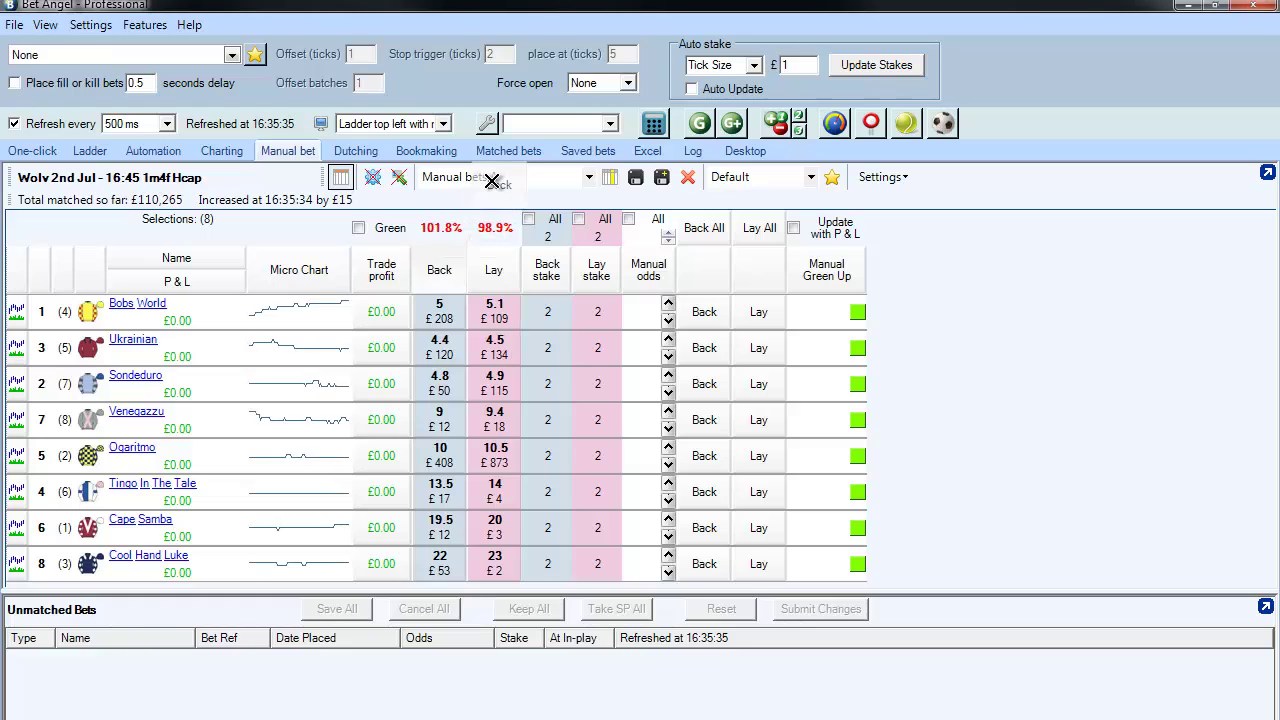
Drag the Back, Lay, Lay stake and Trade profit columns off the Manual bet grid
drag(492, 181, 492, 185)
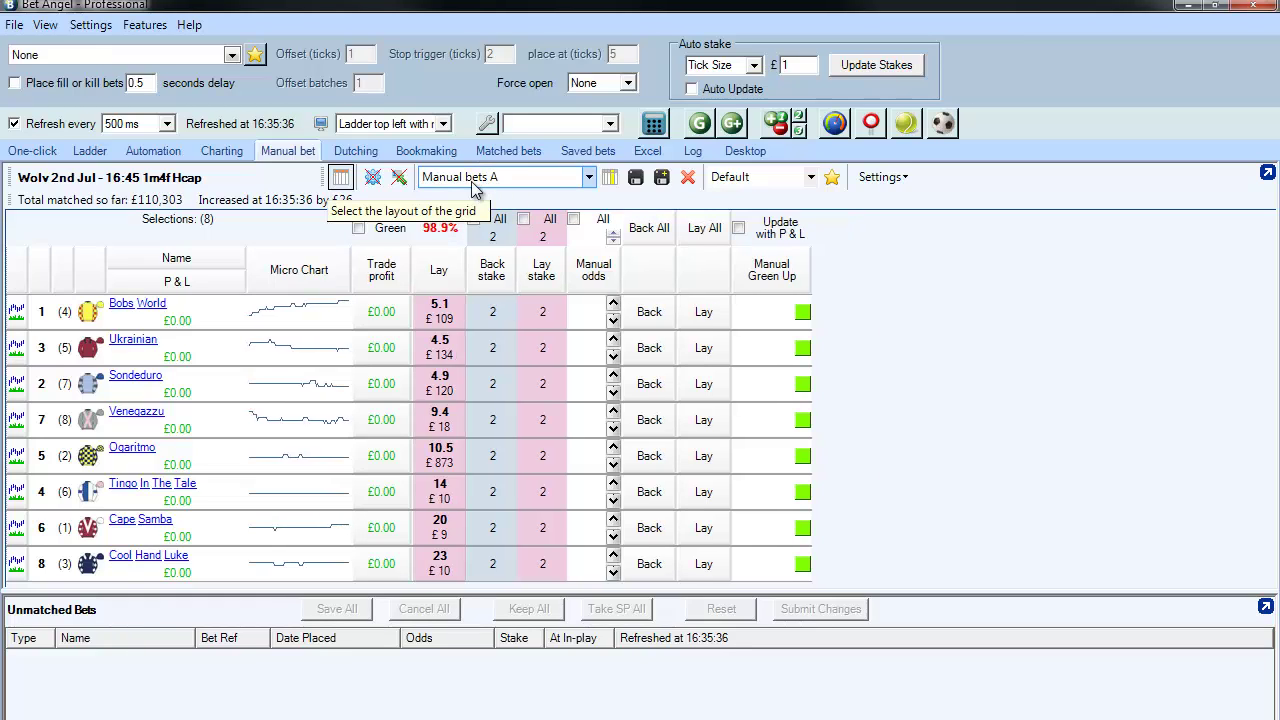
drag(458, 266, 608, 165)
drag(381, 270, 450, 256)
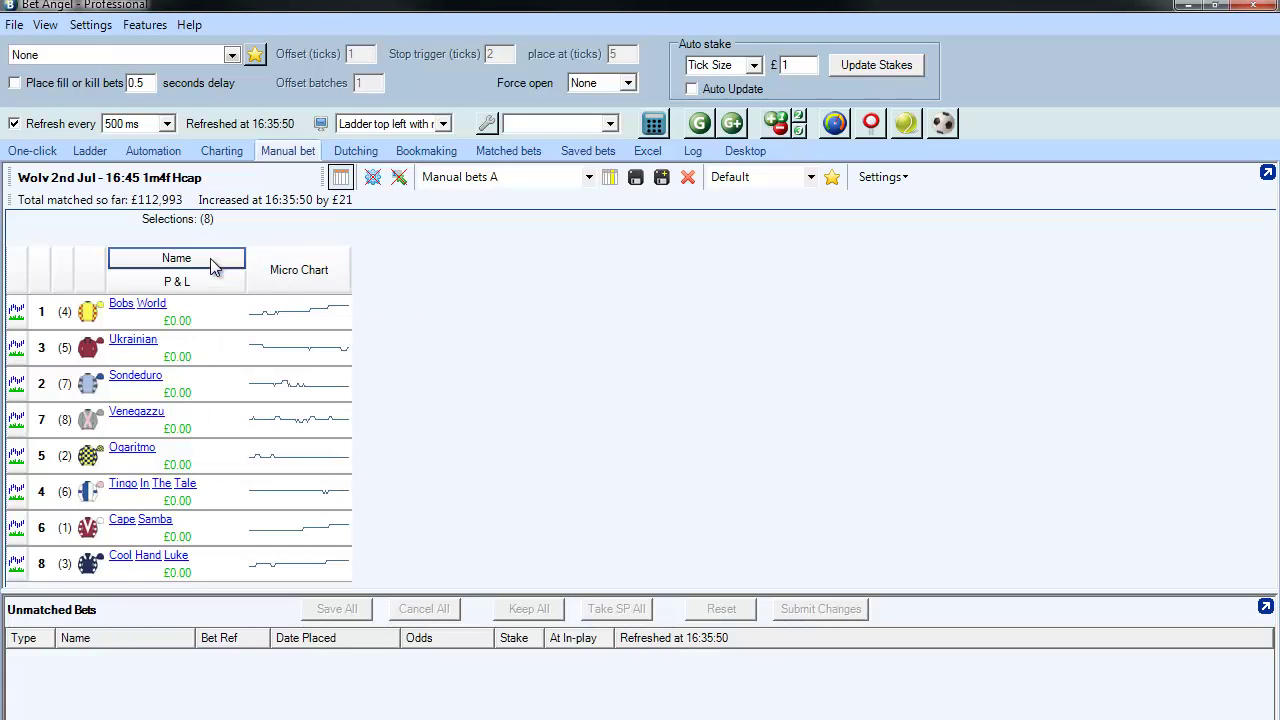
Remove the P & L line, bracketed number, saddlecloth number and chart-icon columns
click(190, 287)
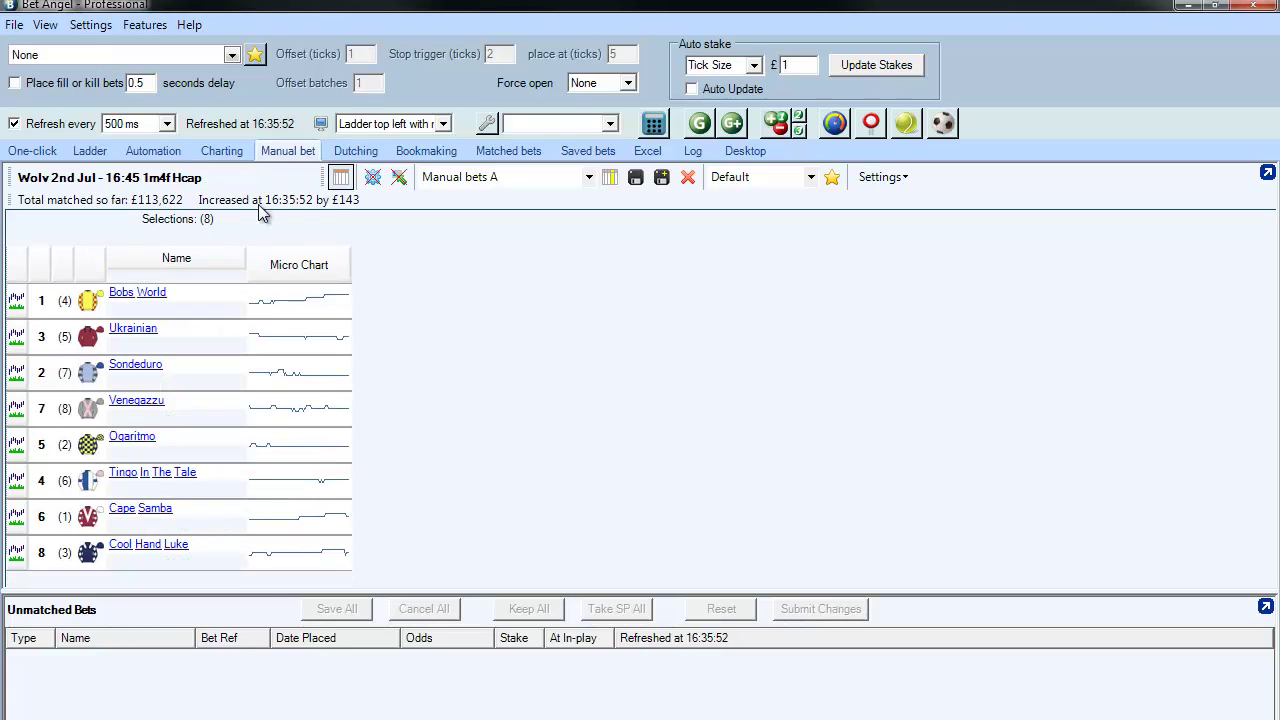
drag(226, 282, 226, 282)
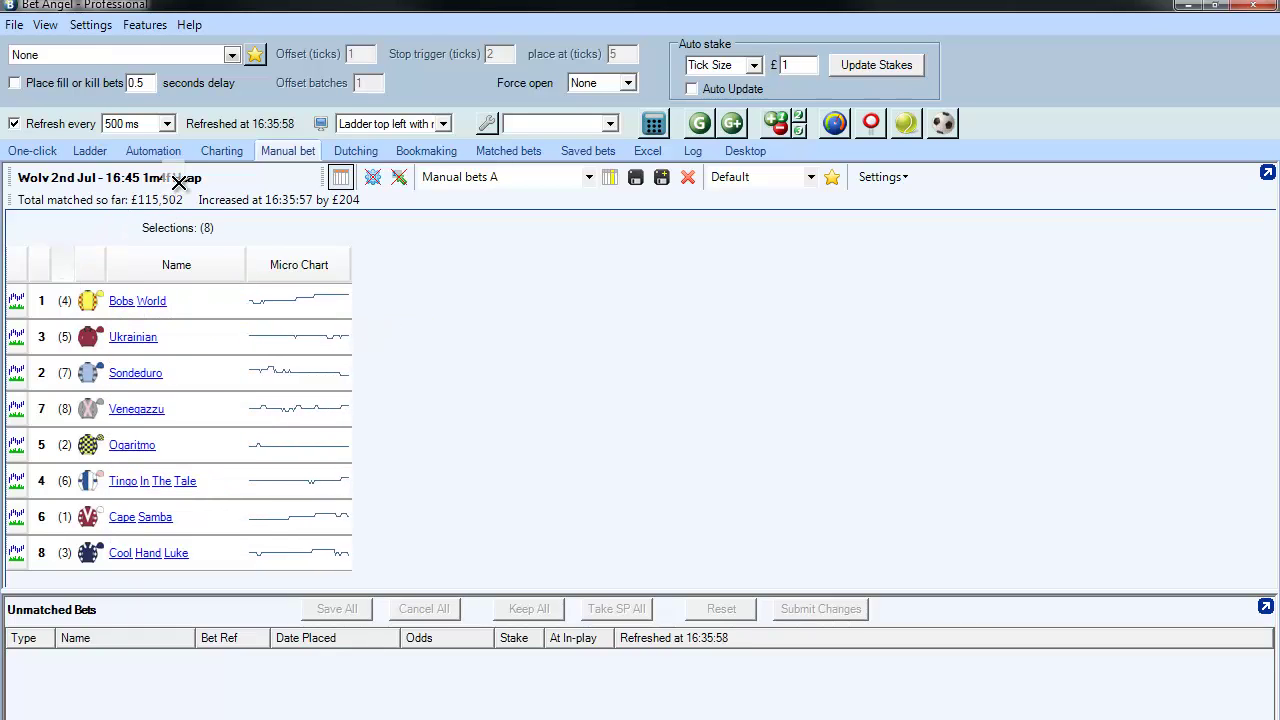
click(60, 265)
click(42, 265)
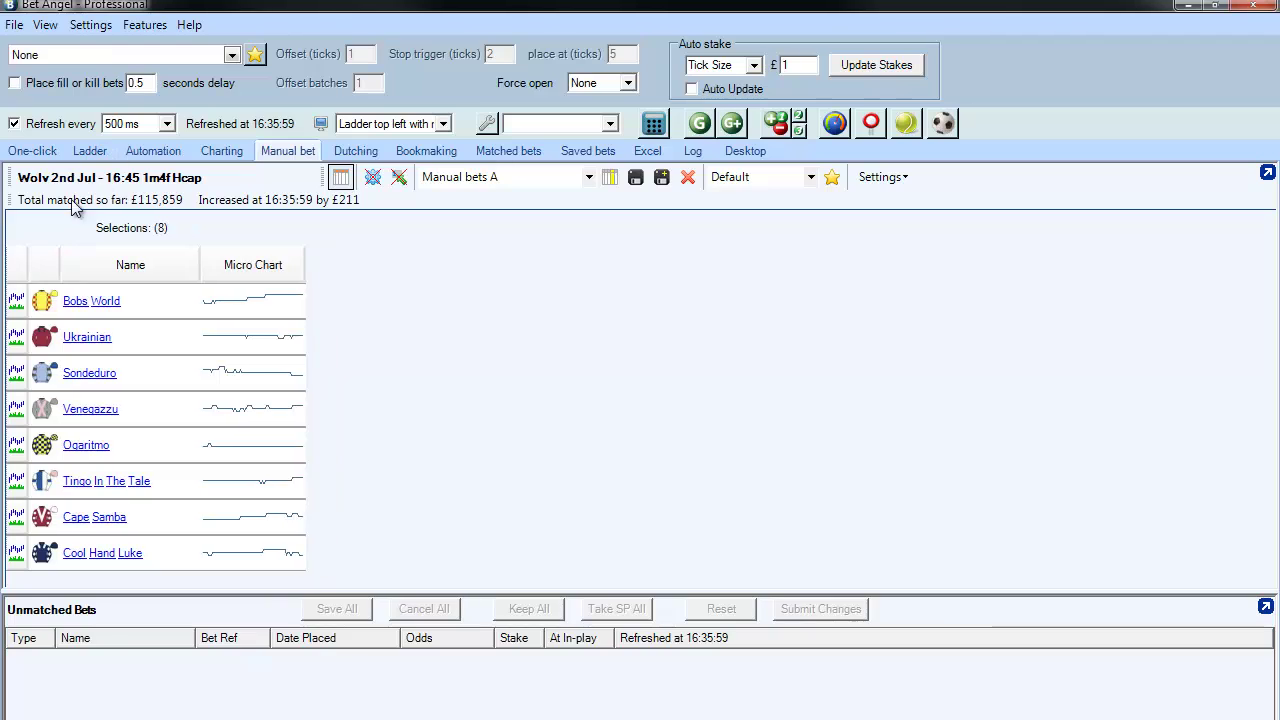
click(17, 263)
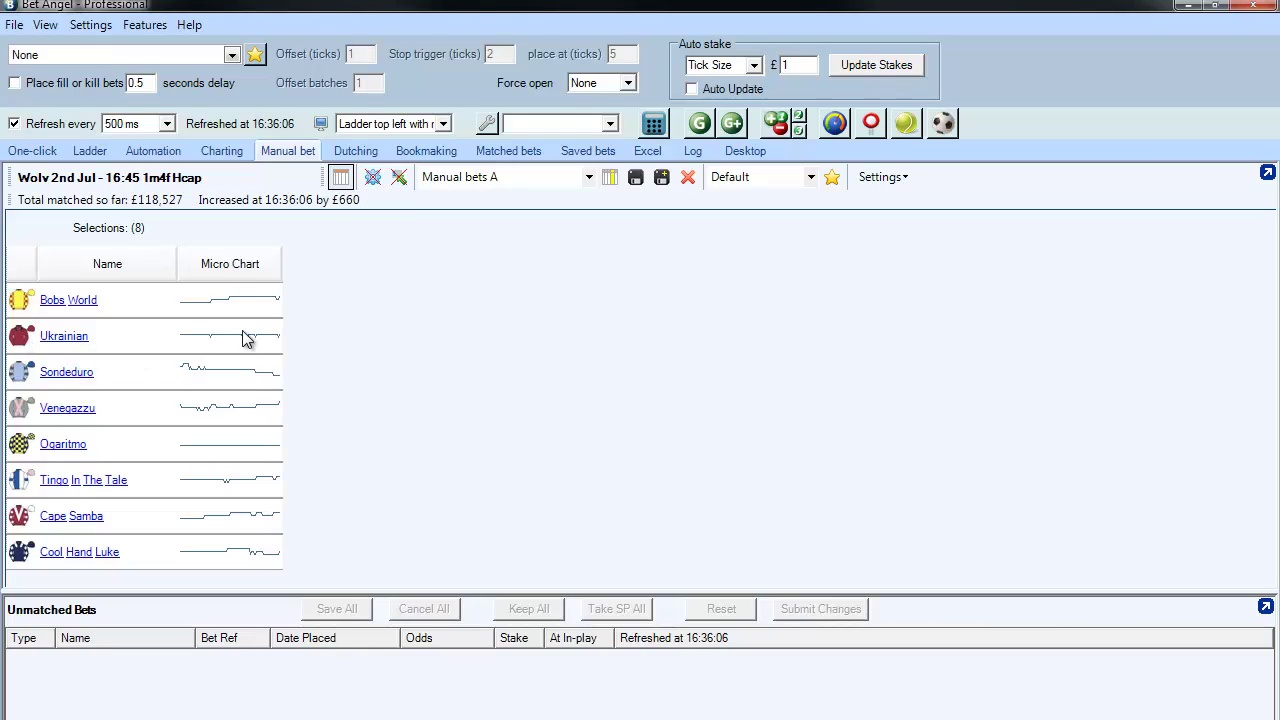
Hide the grid headers, undock Manual bet into a floating window, and make it narrower and taller
click(342, 182)
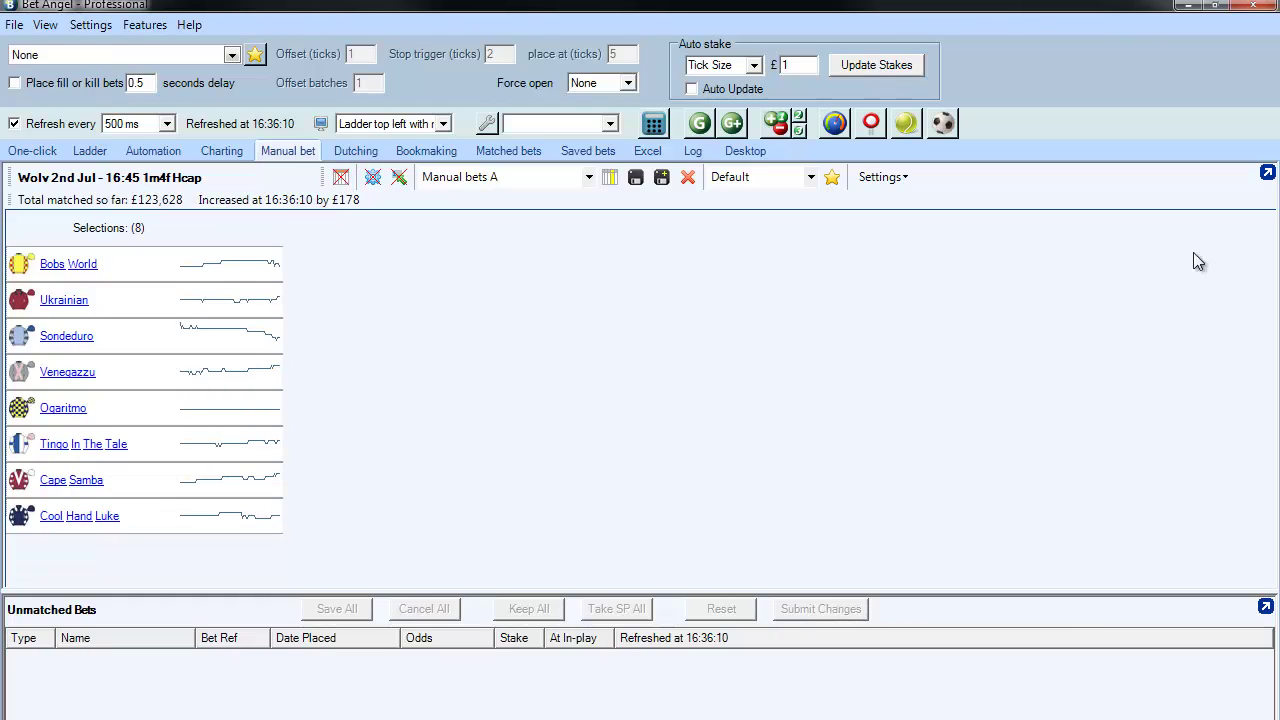
click(1267, 175)
drag(605, 598, 934, 189)
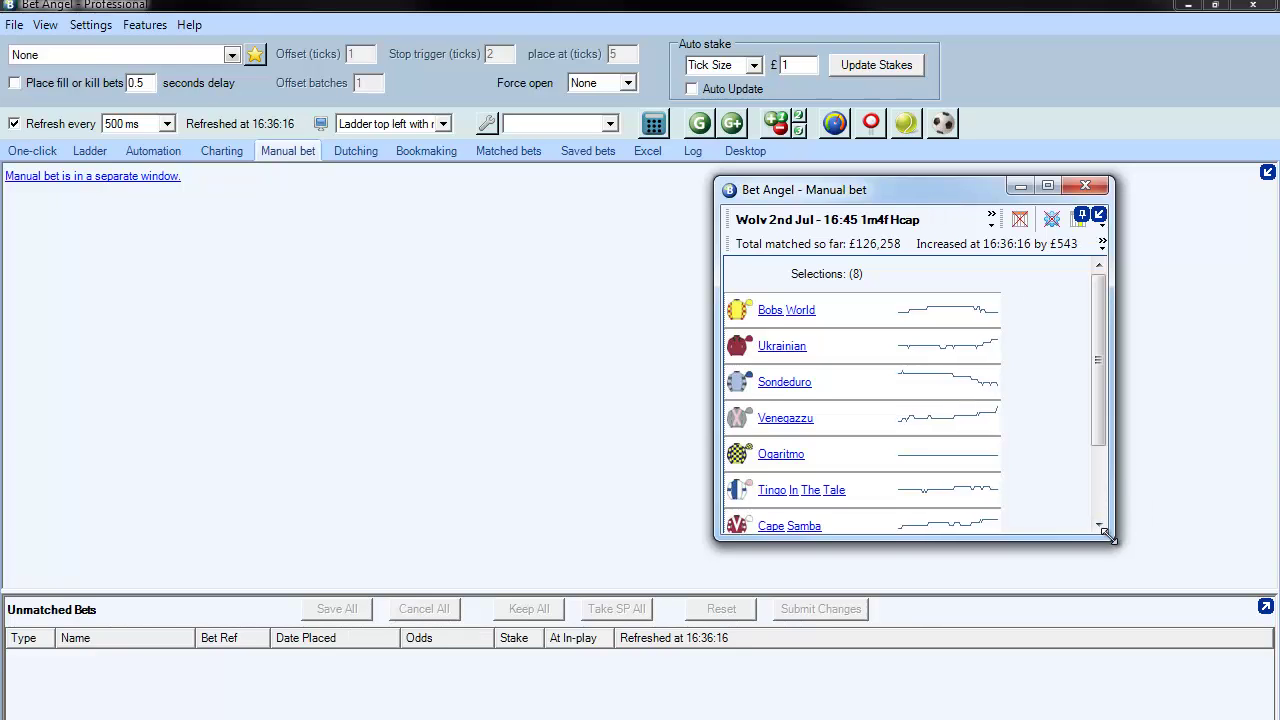
drag(1108, 537, 1018, 614)
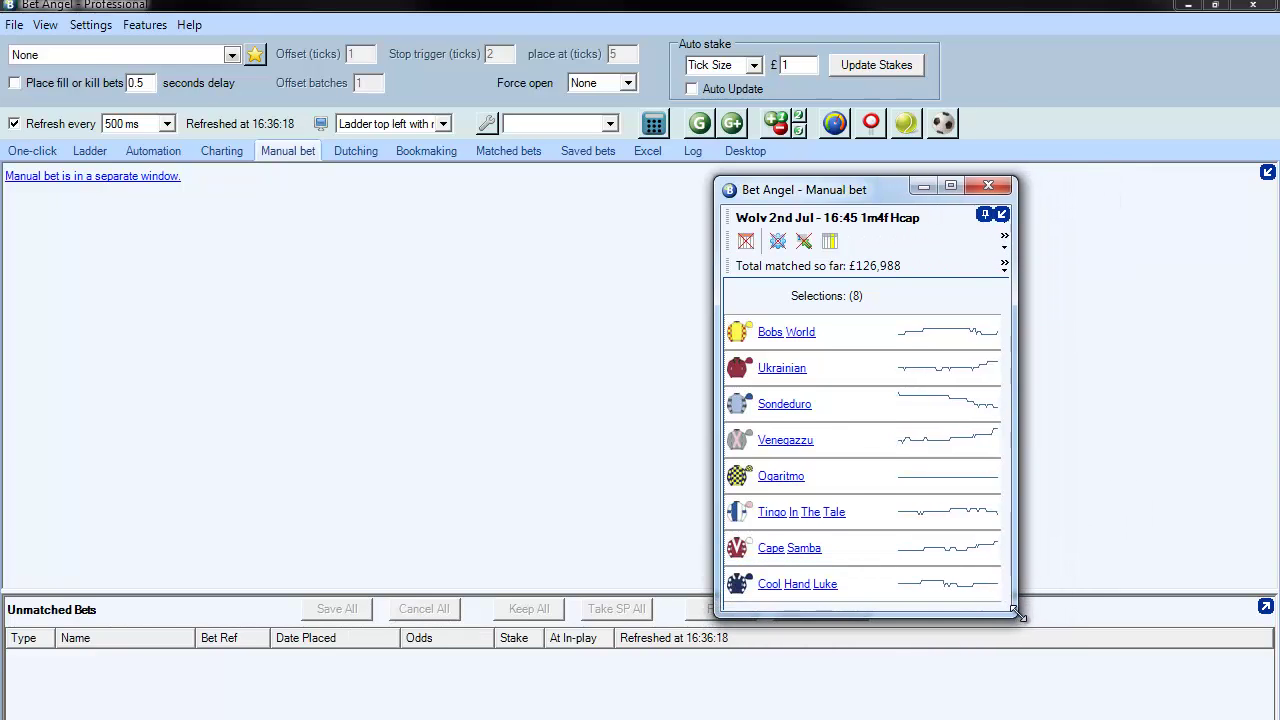
drag(892, 195, 1046, 175)
Move the floating window to the top-right over One-click, then open the Ladder's separate window
click(32, 151)
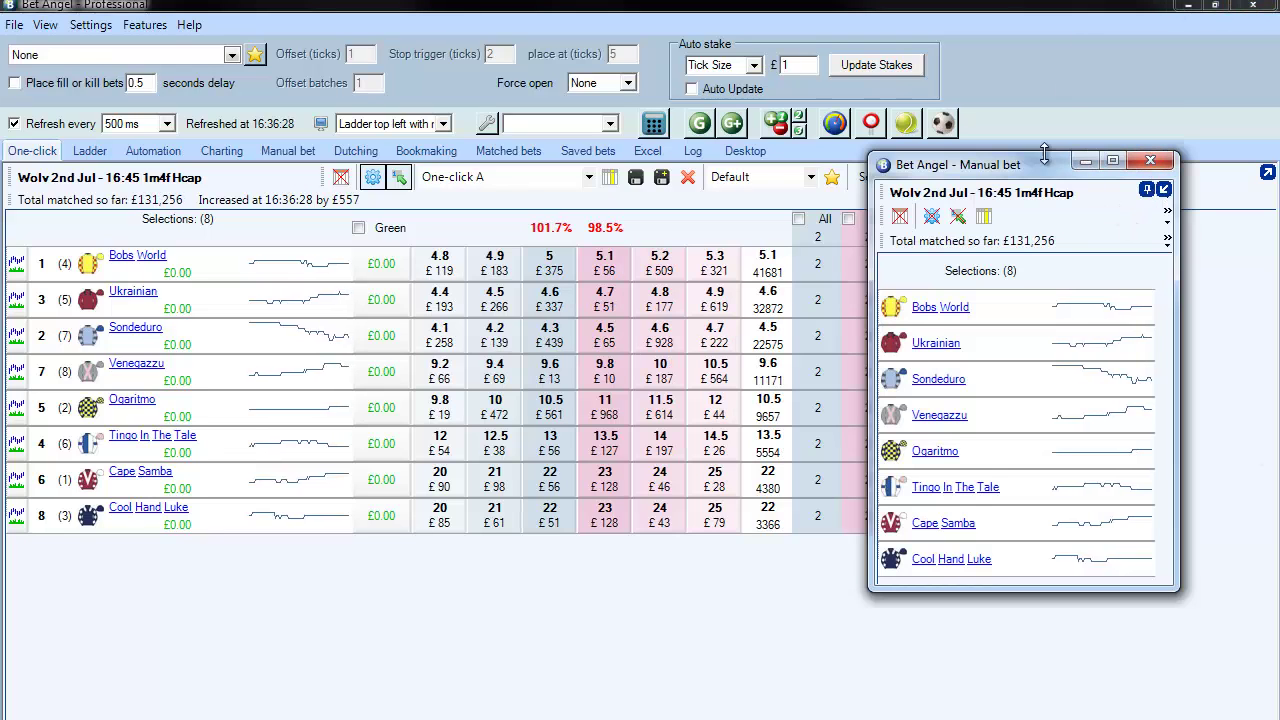
drag(1058, 157, 1130, 105)
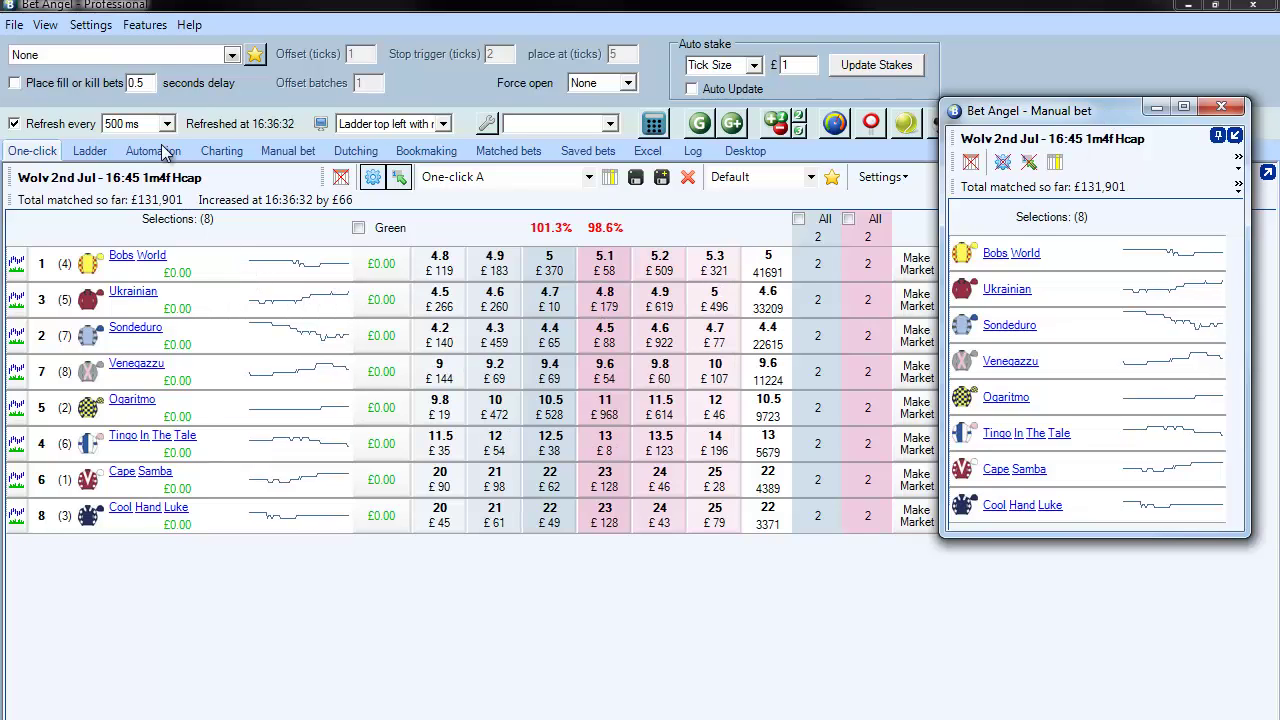
click(89, 150)
click(108, 177)
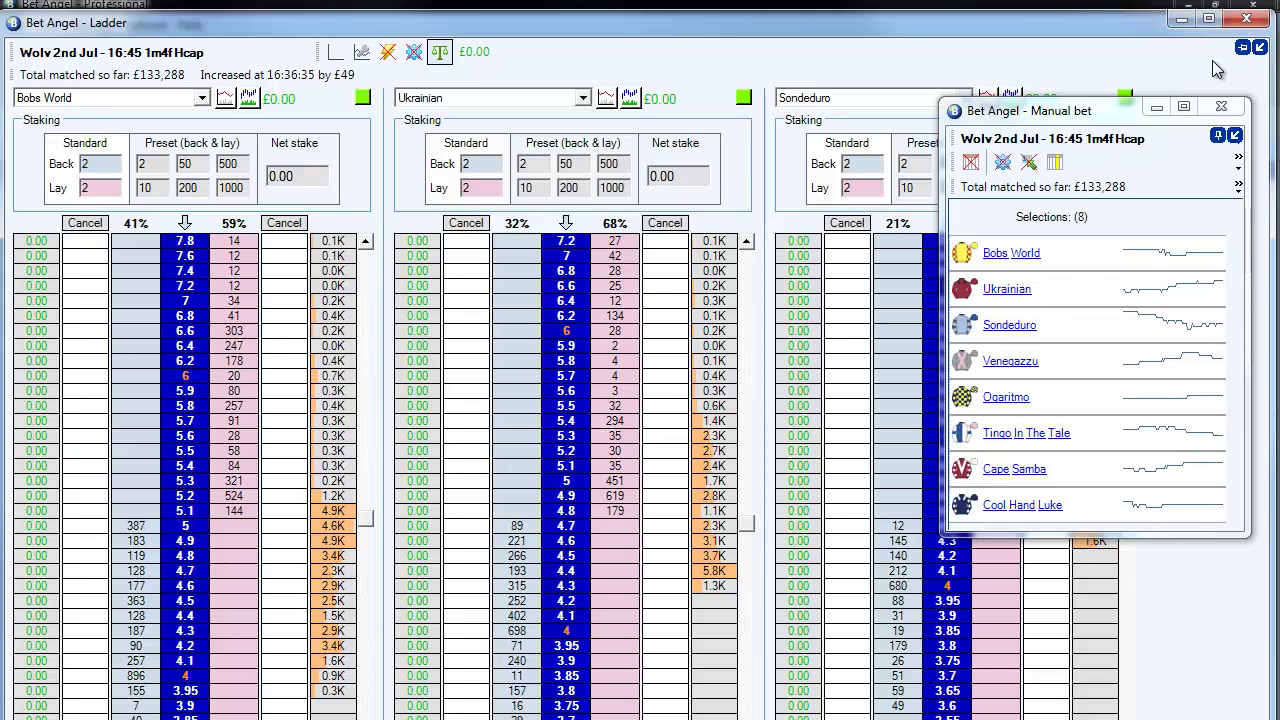
Minimise the Ladder window and dock the floating Manual bet panel back into the main window
drag(1088, 114, 1118, 91)
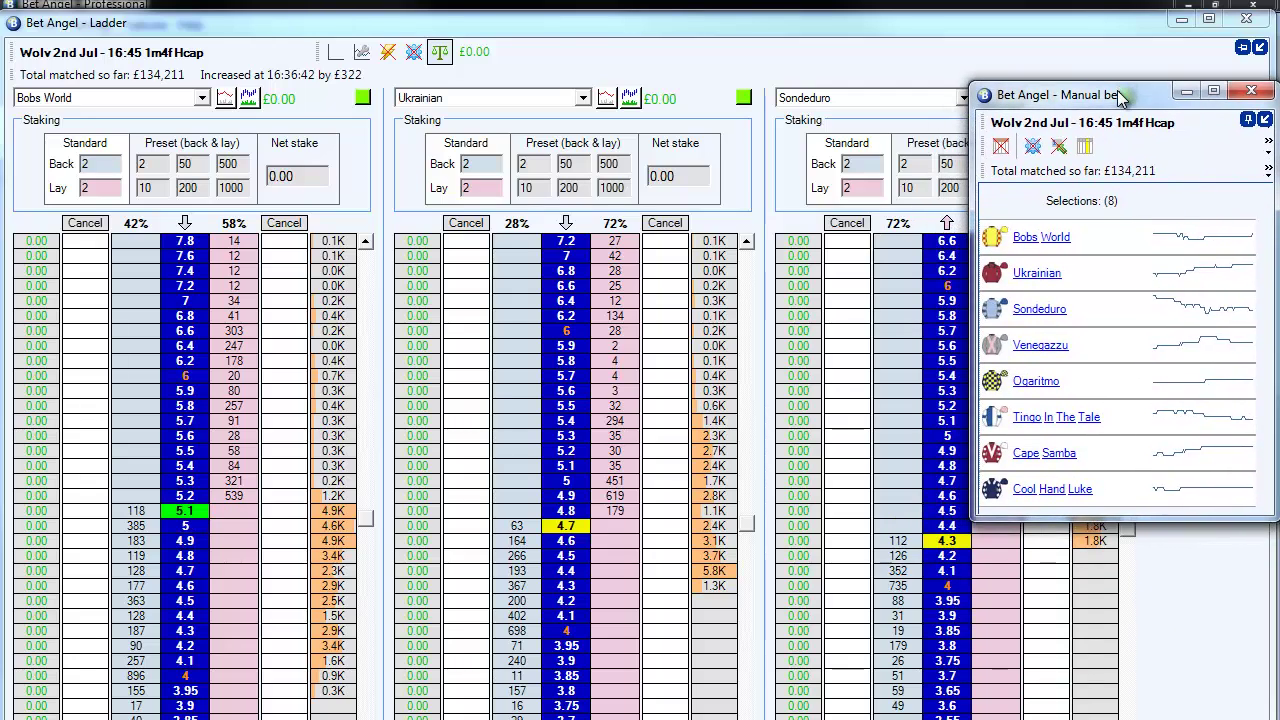
click(1182, 19)
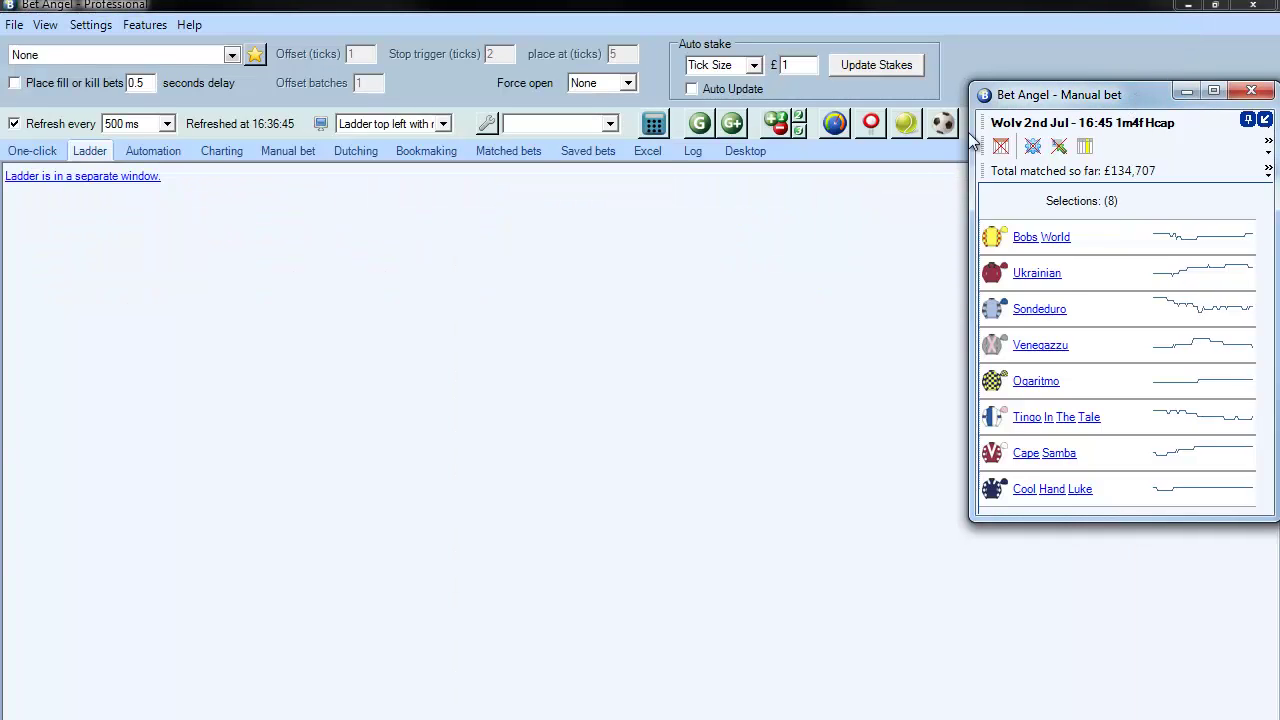
drag(1126, 93, 781, 165)
click(922, 193)
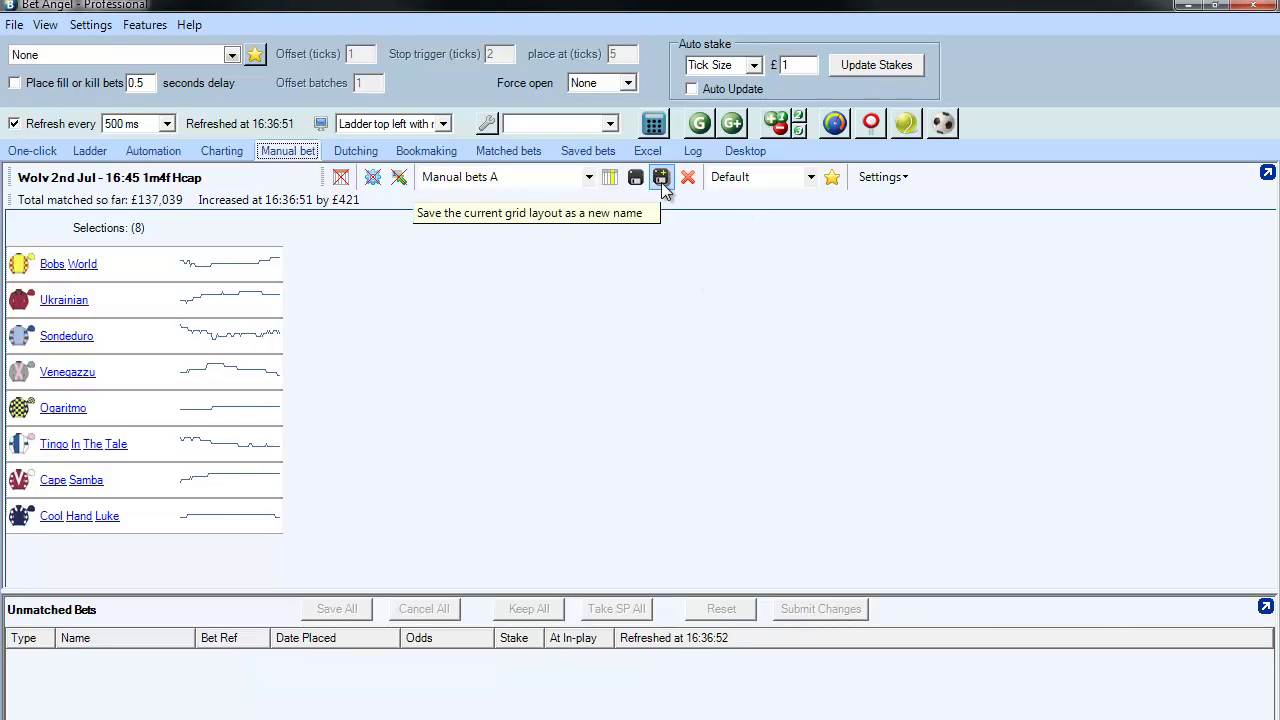
Save the grid layout as 'Just micro charts!' and confirm it is selected in the layout list
click(661, 178)
text(Just miuc)
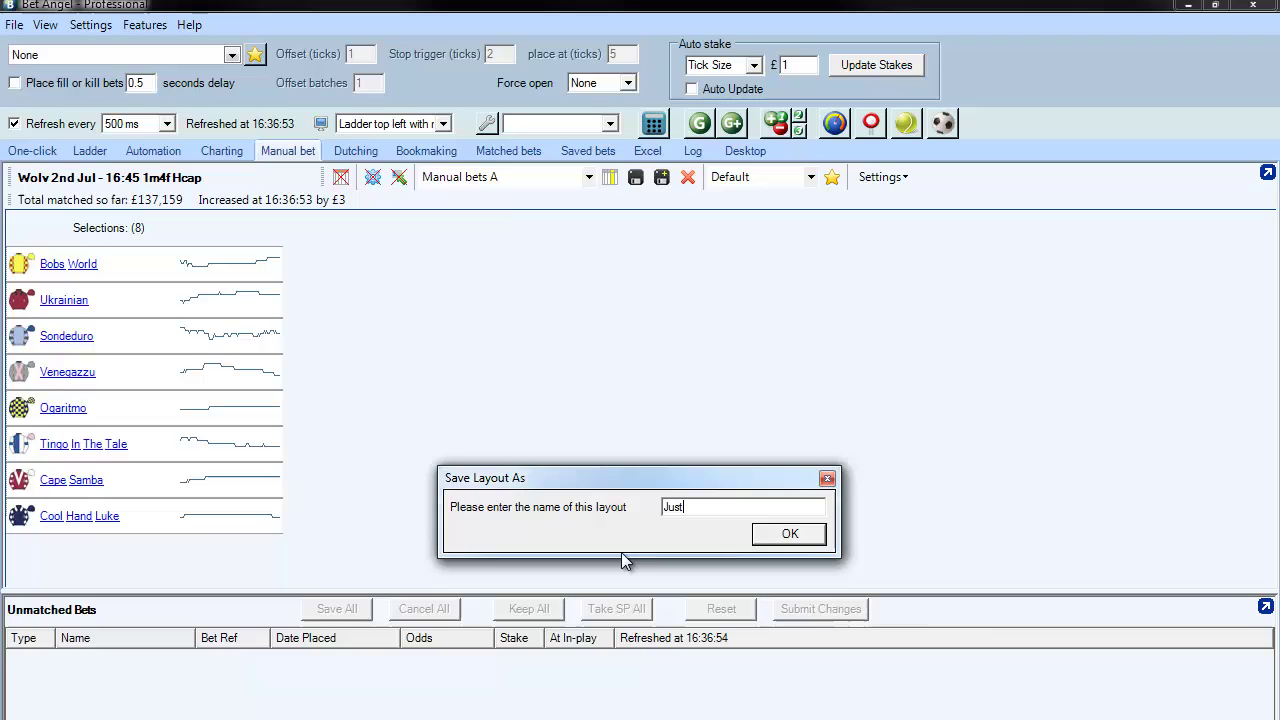
key(BackSpace)
key(BackSpace)
text(cro charts)
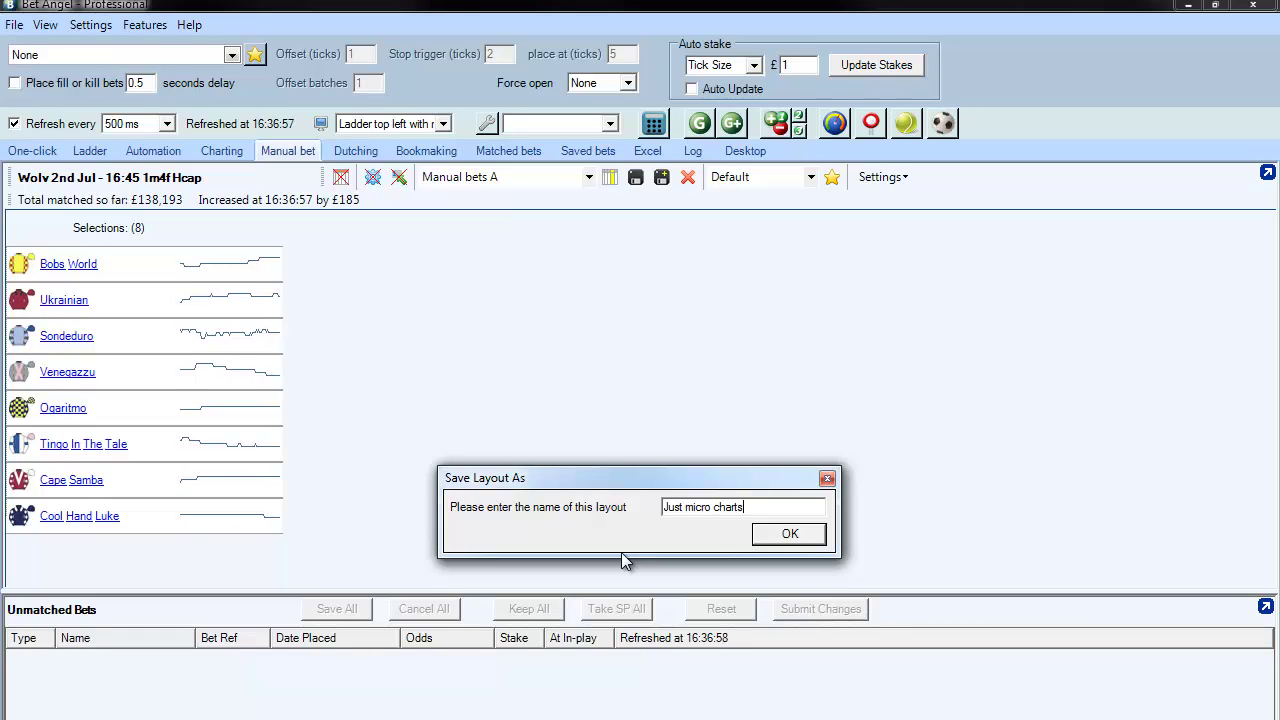
text(!)
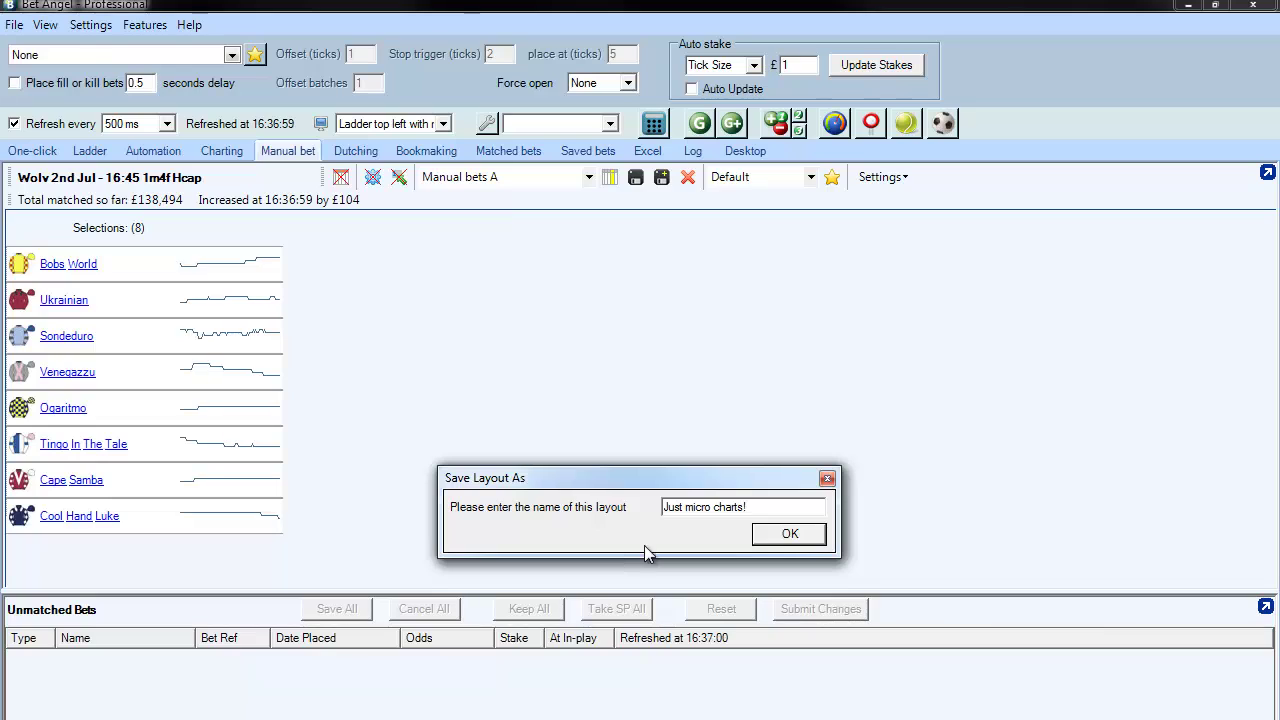
click(789, 535)
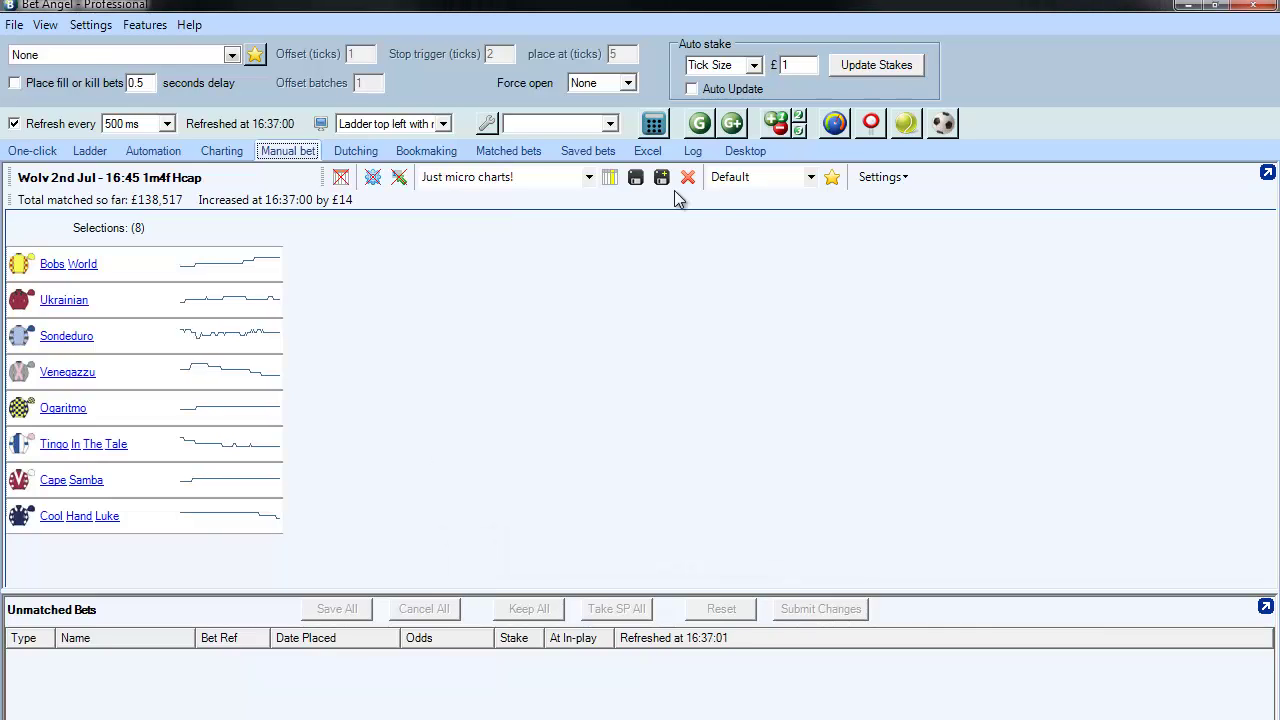
click(490, 176)
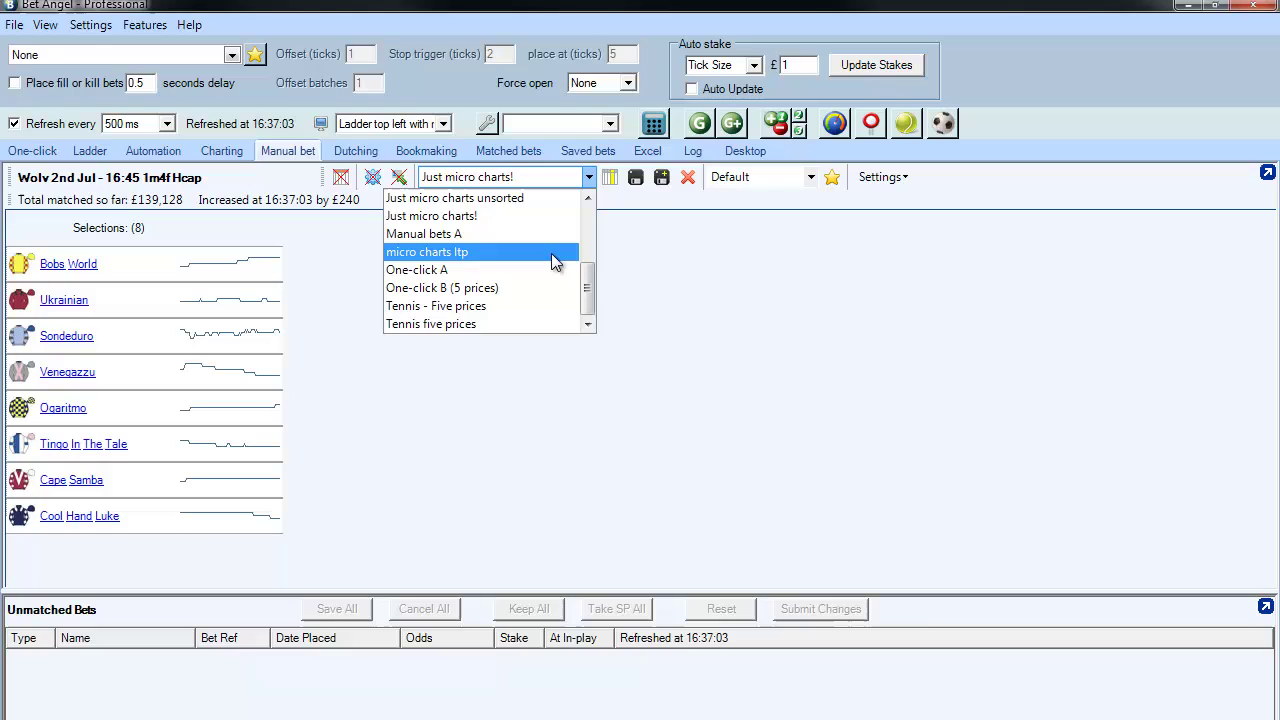
click(542, 182)
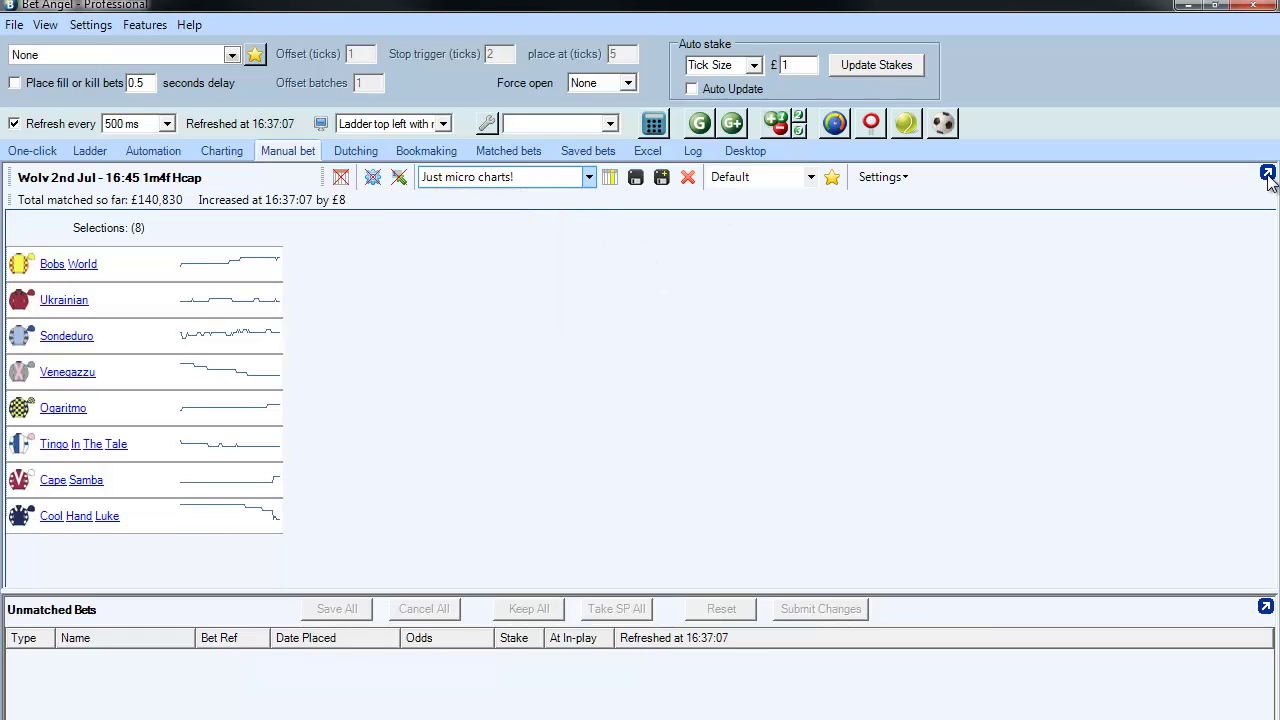
Undock the Manual bet panel to the right side and show the One-click grid beside it
click(40, 157)
click(295, 158)
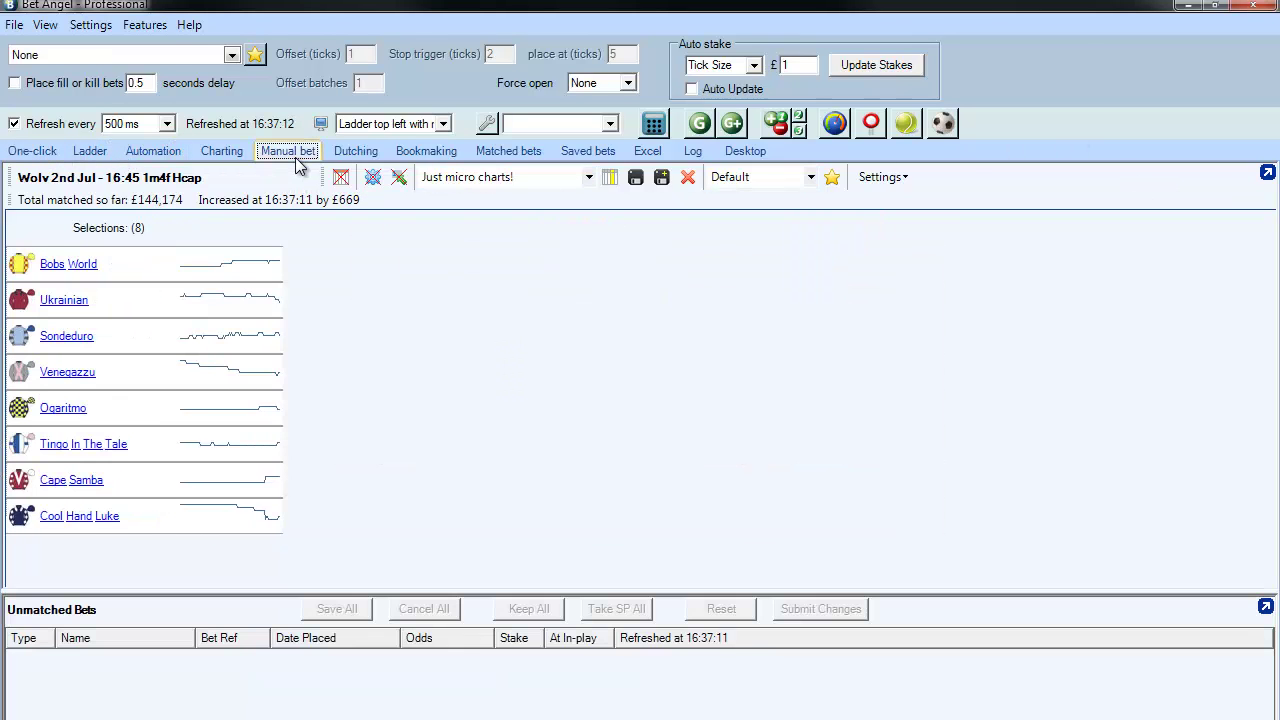
click(1266, 176)
drag(782, 174, 1043, 125)
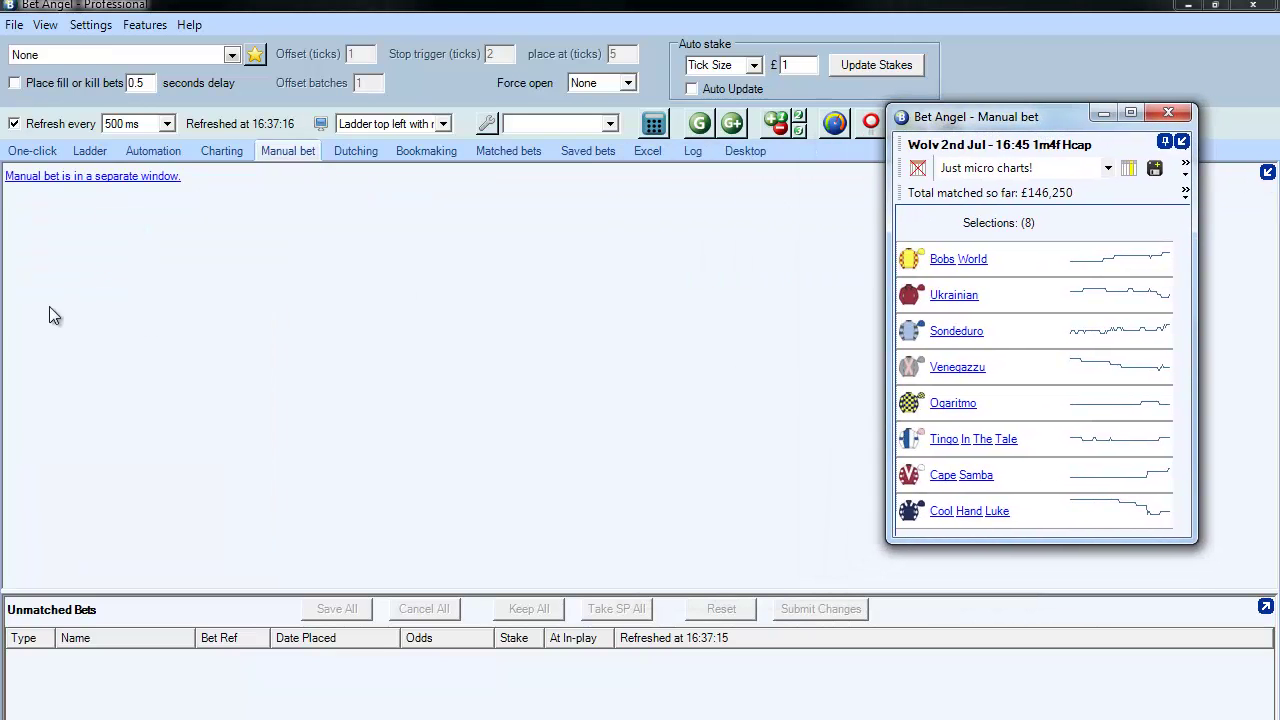
click(47, 154)
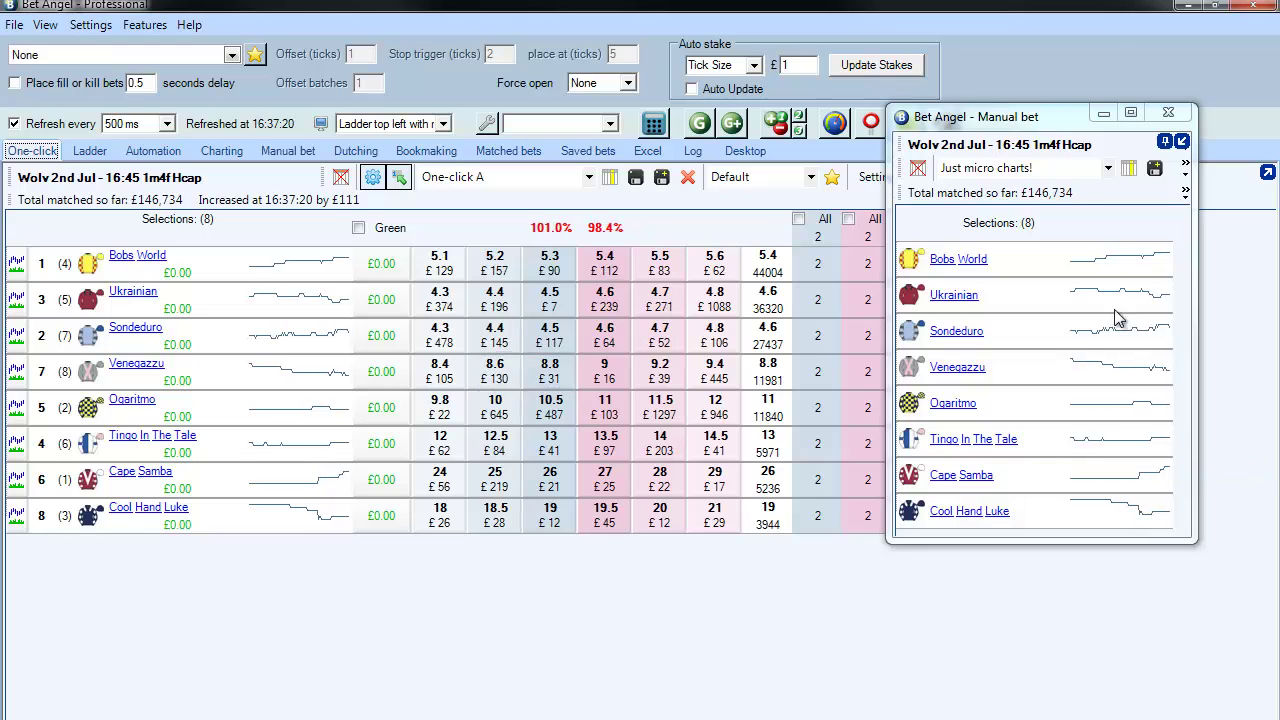
mouse_move(1052, 123)
mouse_down()
mouse_move(1115, 110)
mouse_move(1068, 123)
mouse_up()
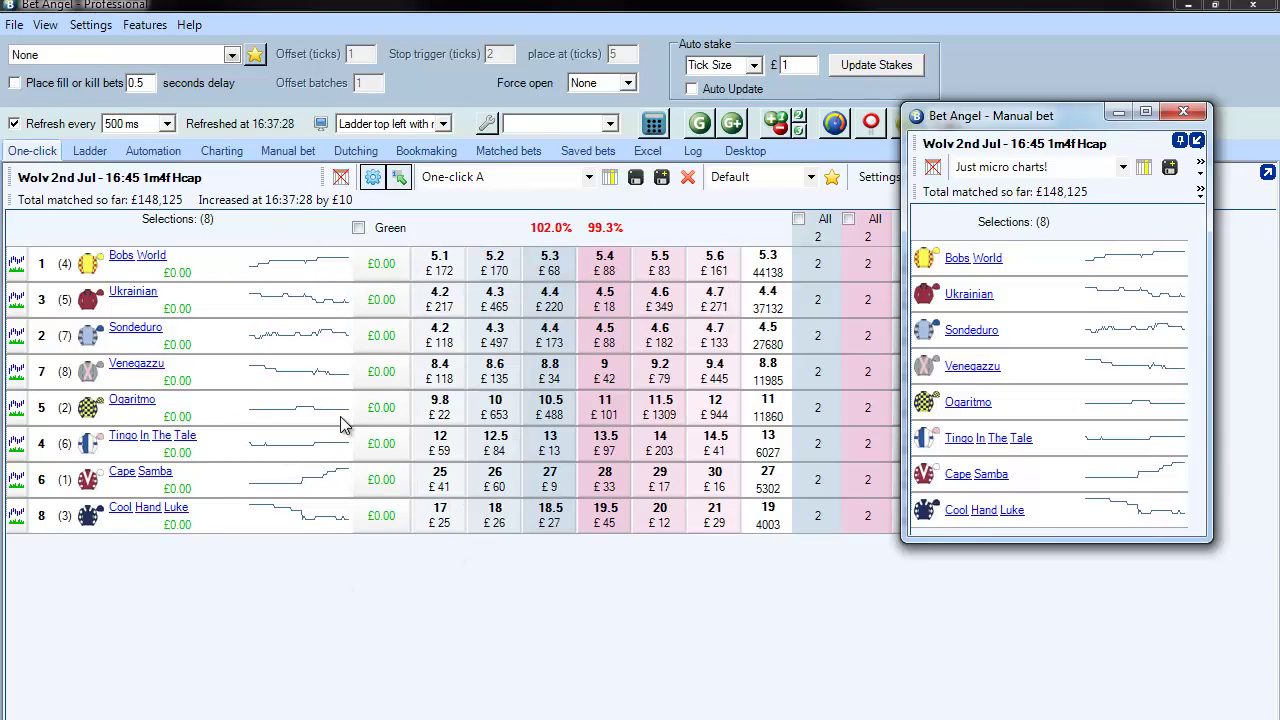
Show the One-click headers, drag the Micro Chart column out, then hide the headers again
click(345, 184)
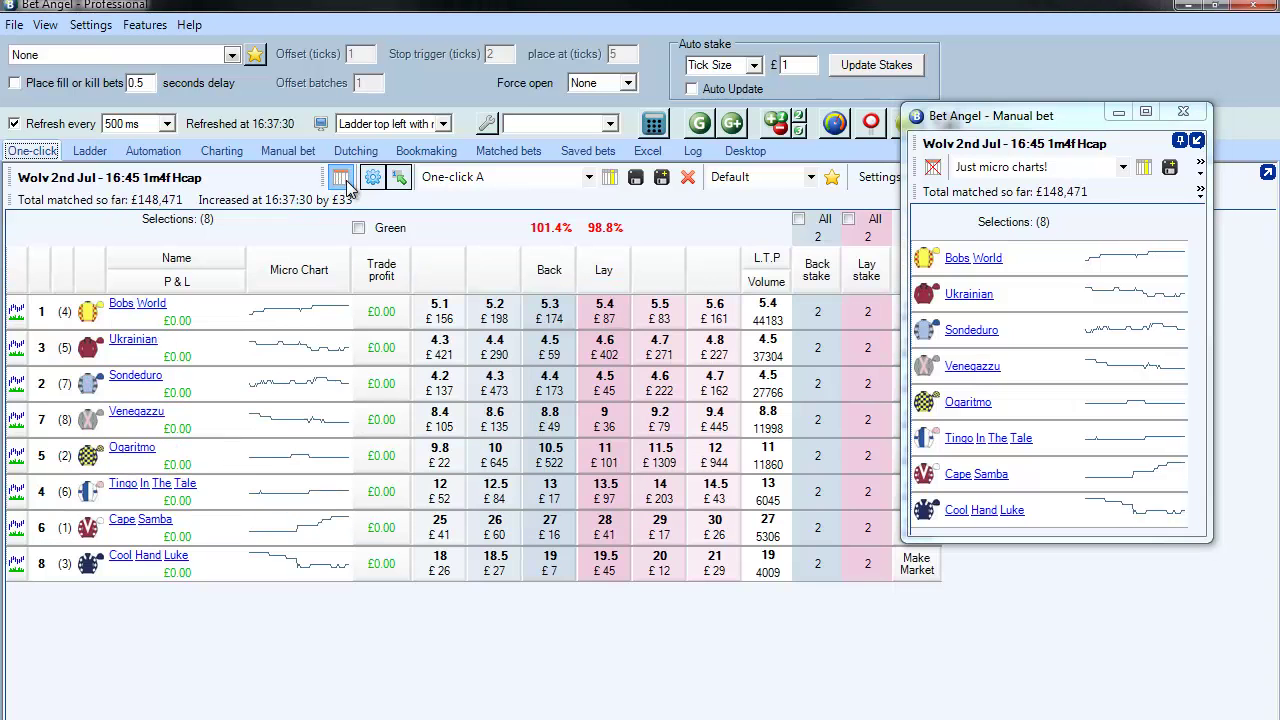
click(609, 177)
drag(518, 545, 659, 285)
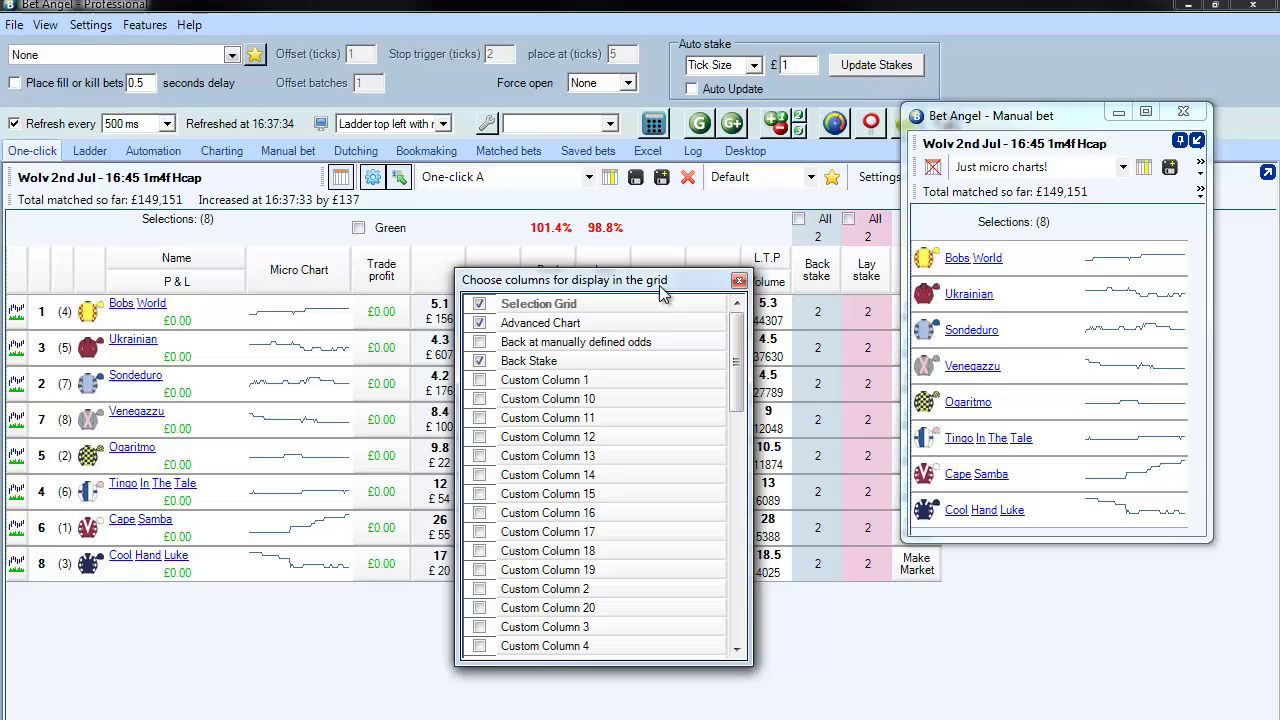
click(738, 280)
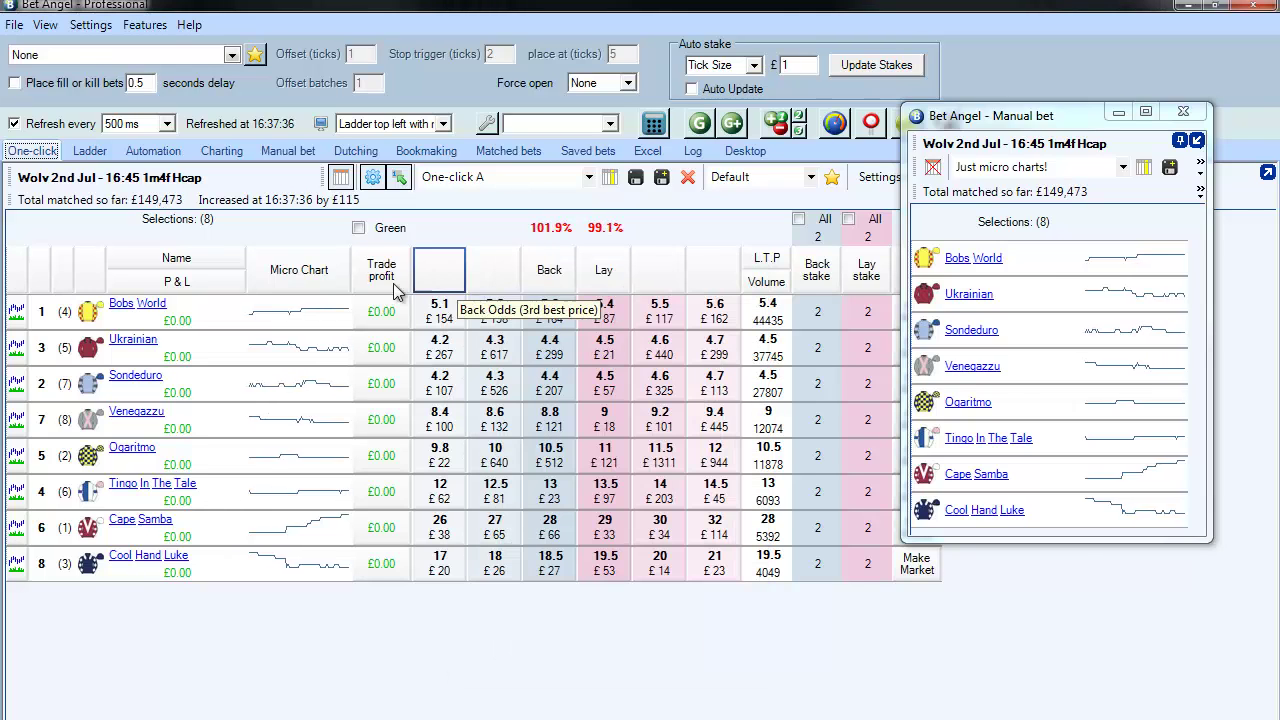
drag(300, 272, 296, 200)
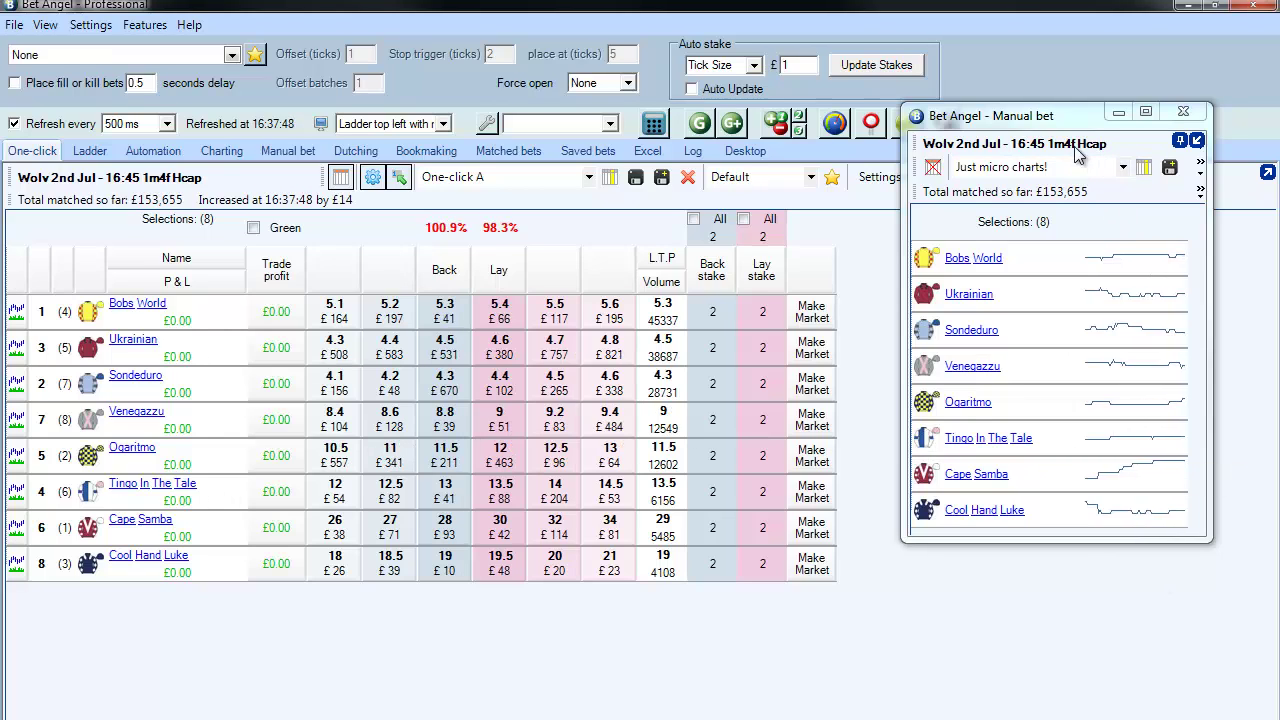
click(341, 180)
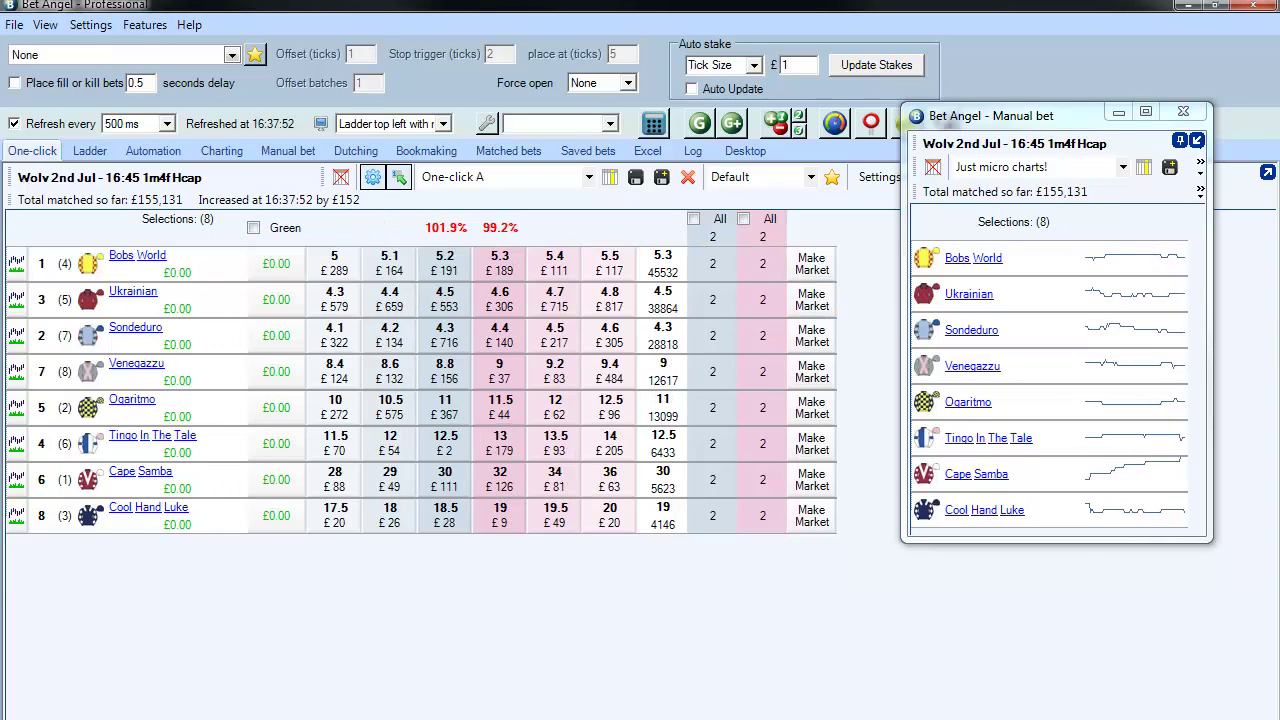